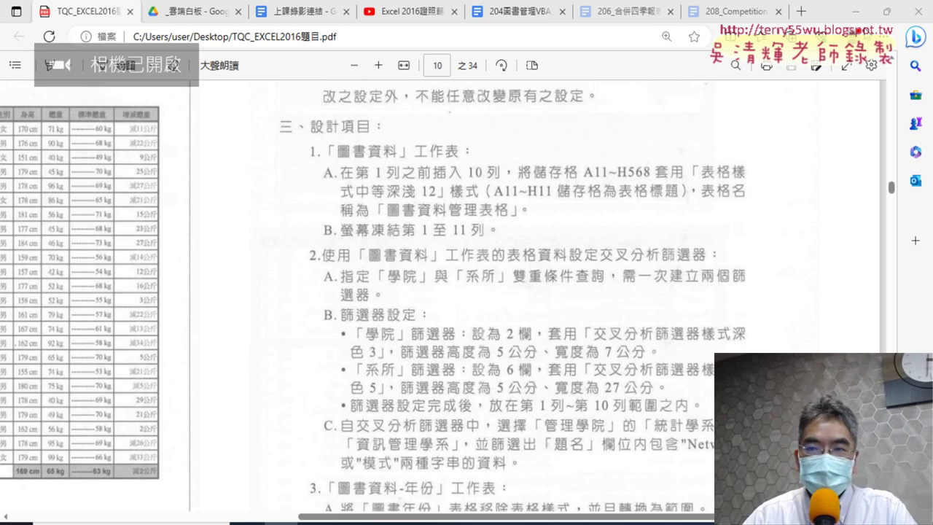
Minimize the Edge PDF window to show the EXD02 workbook with its 學院 and 系所 slicers
click(860, 16)
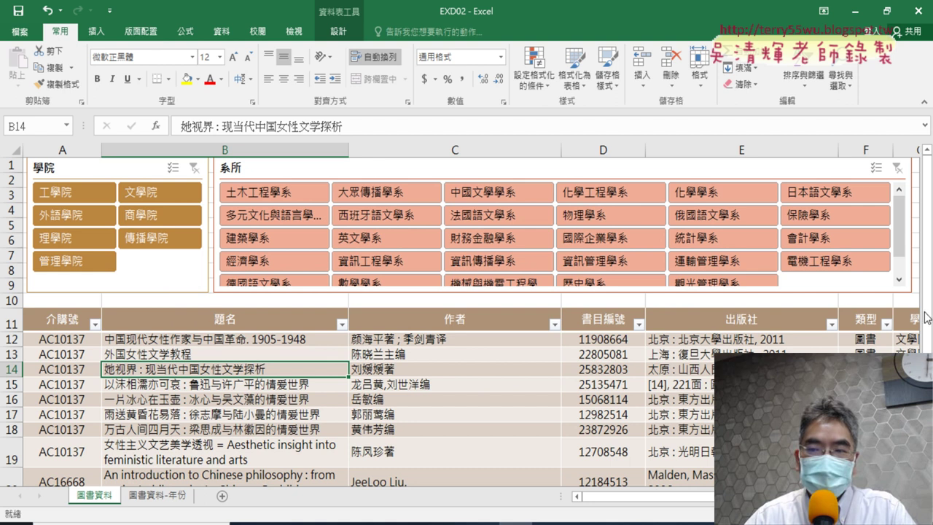
scroll(852, 342, down, 1)
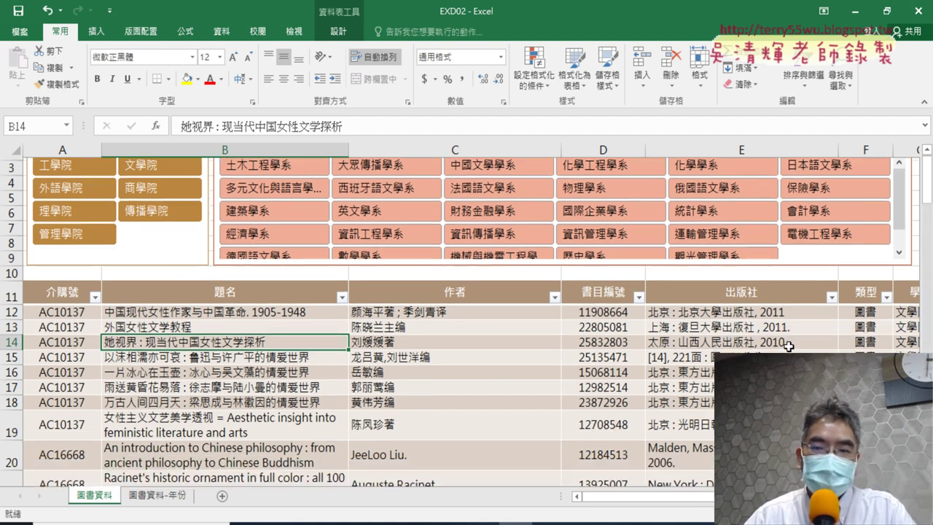
scroll(838, 344, down, 3)
scroll(816, 347, down, 2)
scroll(789, 350, down, 3)
scroll(789, 350, up, 1)
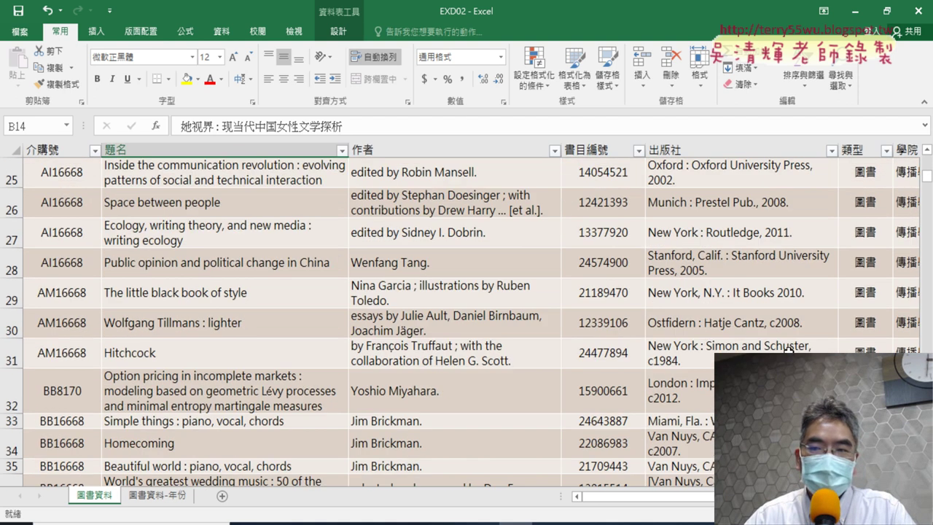
scroll(788, 350, up, 8)
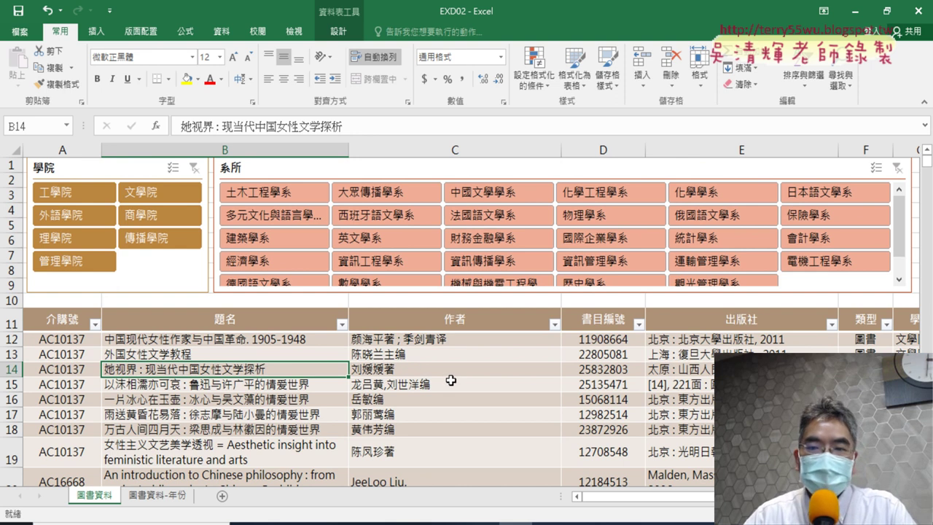
scroll(451, 379, down, 2)
scroll(451, 379, down, 1)
scroll(452, 379, down, 3)
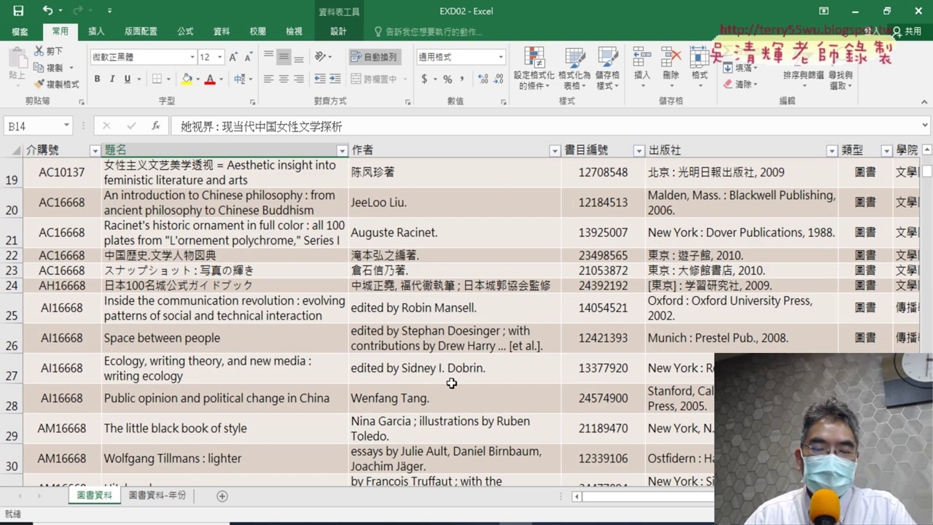
scroll(451, 379, down, 3)
scroll(452, 383, up, 3)
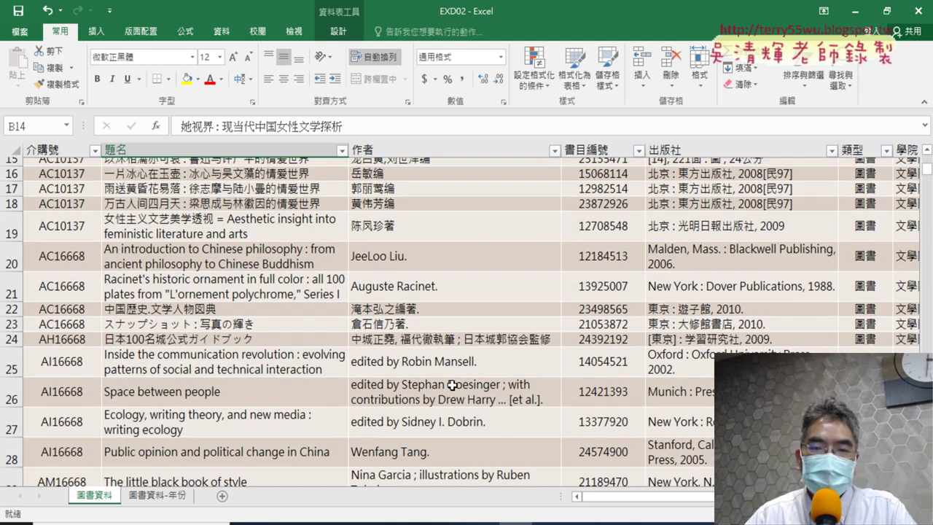
scroll(452, 383, up, 4)
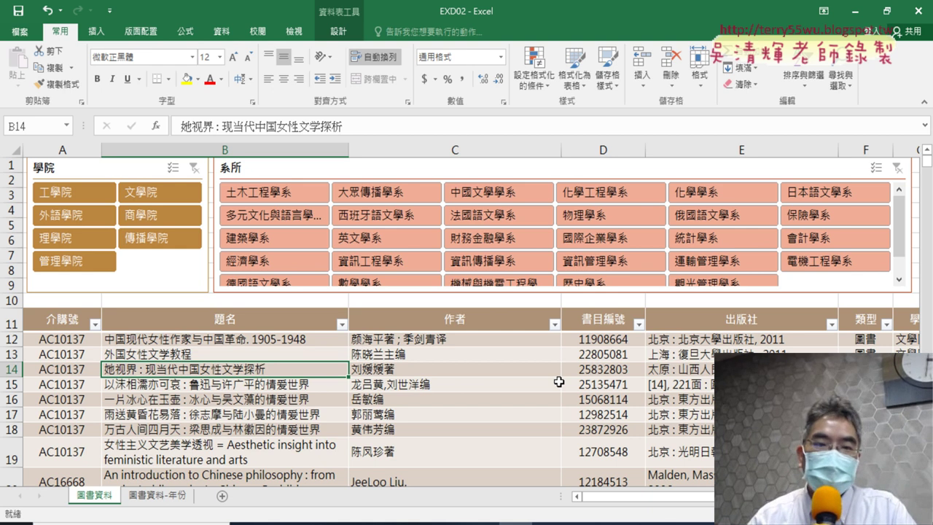
Look at the Freeze Panes options without choosing one, then bring back the instructions PDF
click(295, 32)
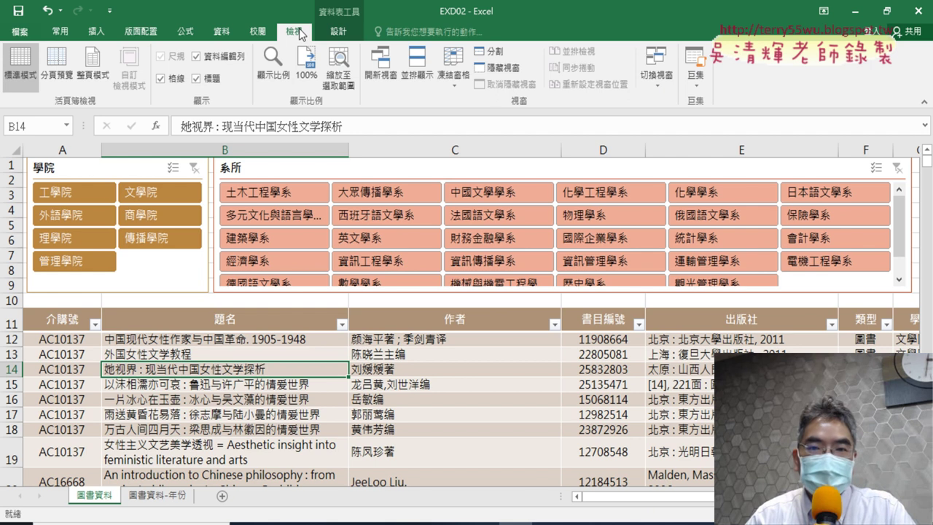
click(455, 86)
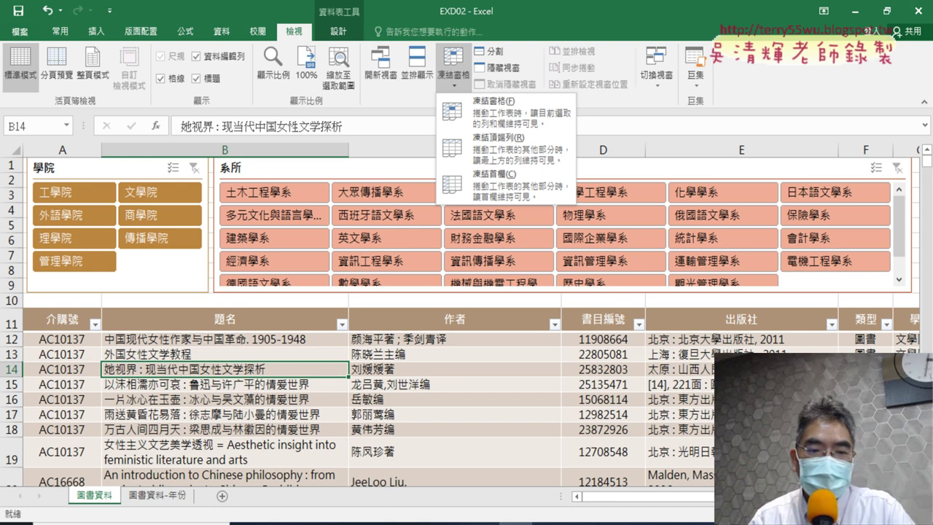
key(Escape)
click(281, 524)
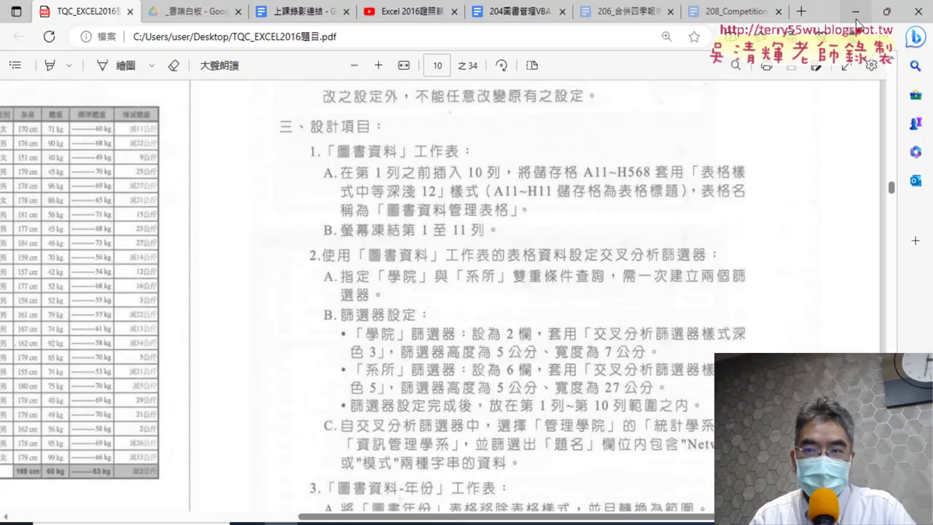
Return to the Excel workbook and select rows 1–11 by their row headers
click(855, 11)
drag(8, 165, 9, 323)
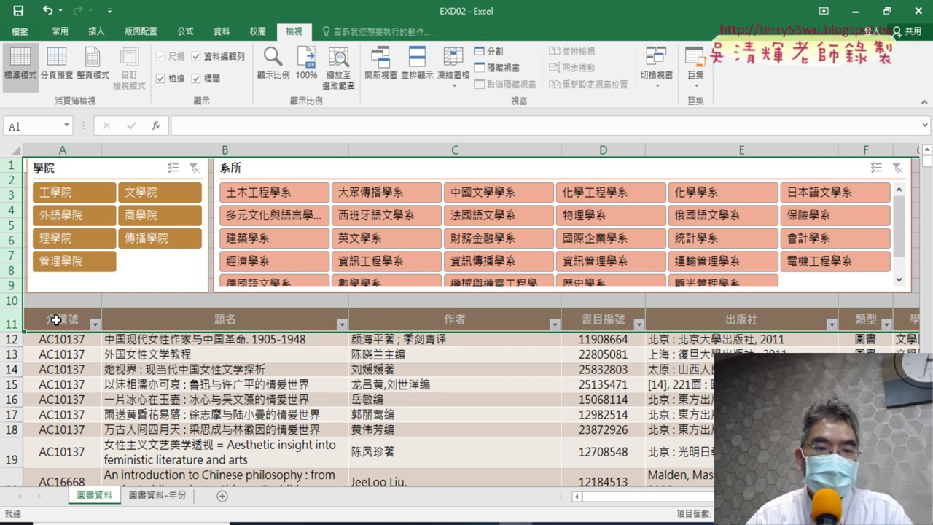
Select row 11 and freeze panes so rows 1–10 with the slicers stay fixed
click(12, 339)
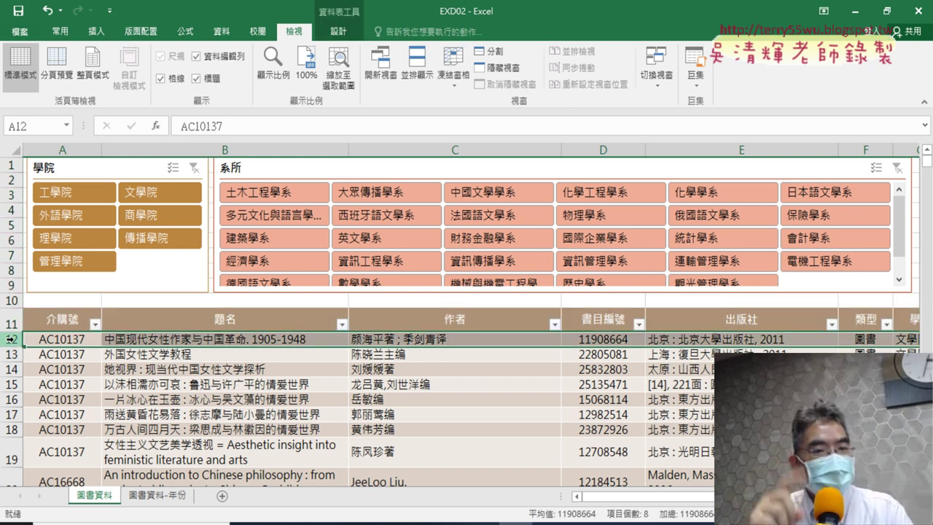
click(9, 323)
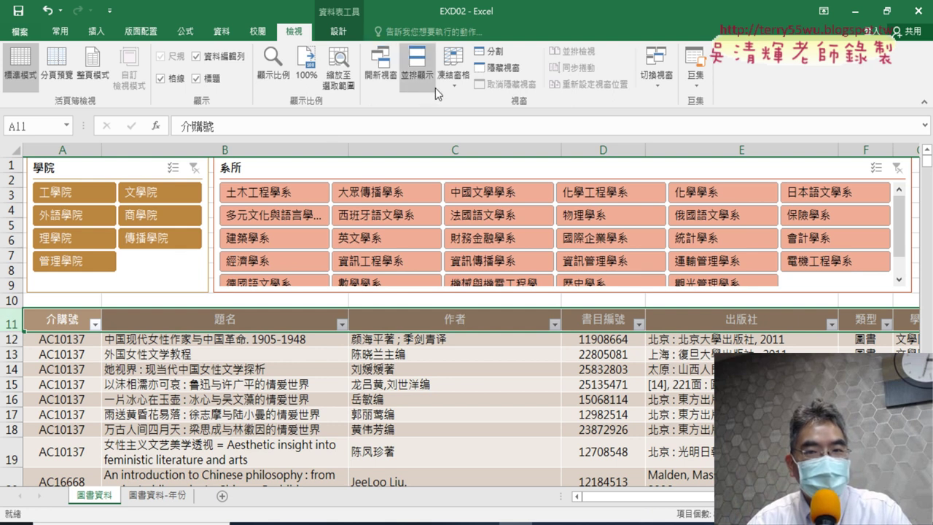
click(453, 85)
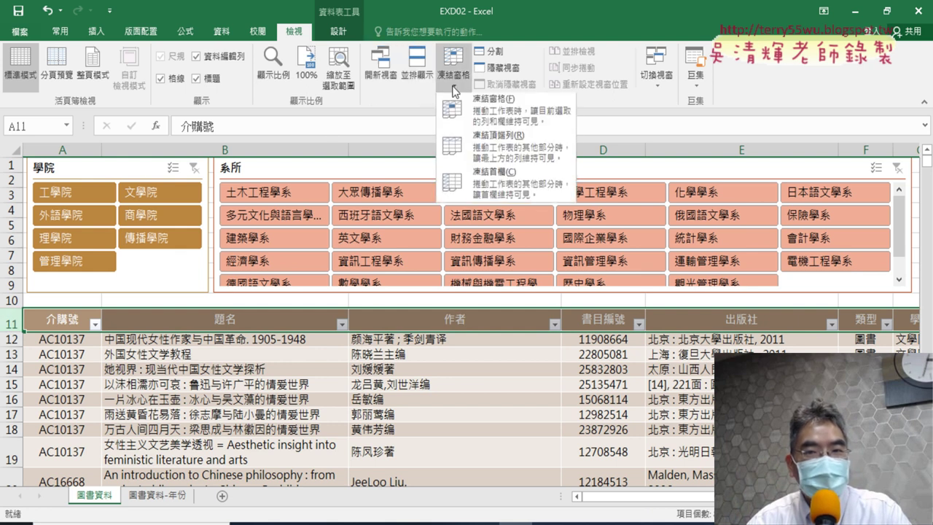
click(510, 113)
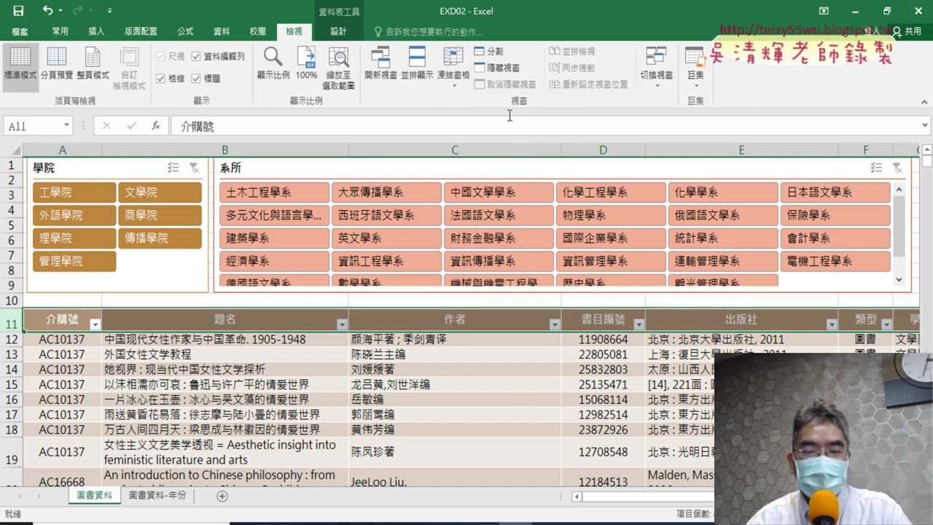
Scroll the book list down and up to check the frozen rows stay in place
scroll(556, 388, down, 1)
scroll(556, 388, down, 2)
scroll(557, 389, down, 1)
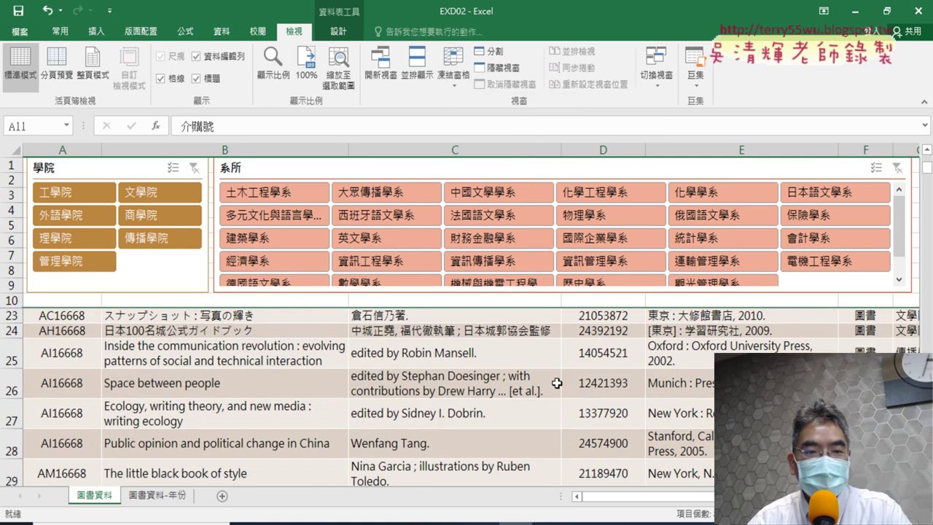
scroll(556, 386, down, 5)
scroll(557, 380, down, 4)
scroll(557, 380, up, 2)
scroll(557, 380, up, 4)
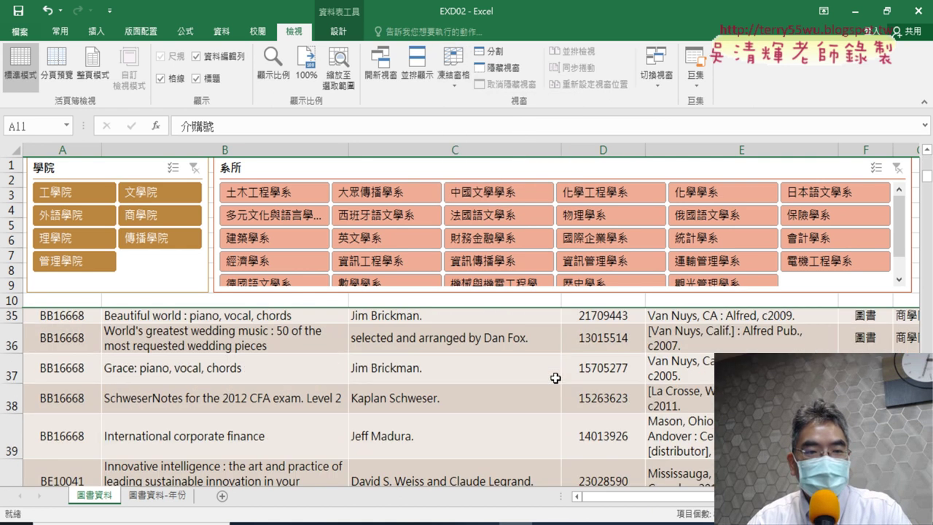
scroll(556, 377, up, 6)
scroll(556, 376, up, 1)
scroll(555, 376, down, 3)
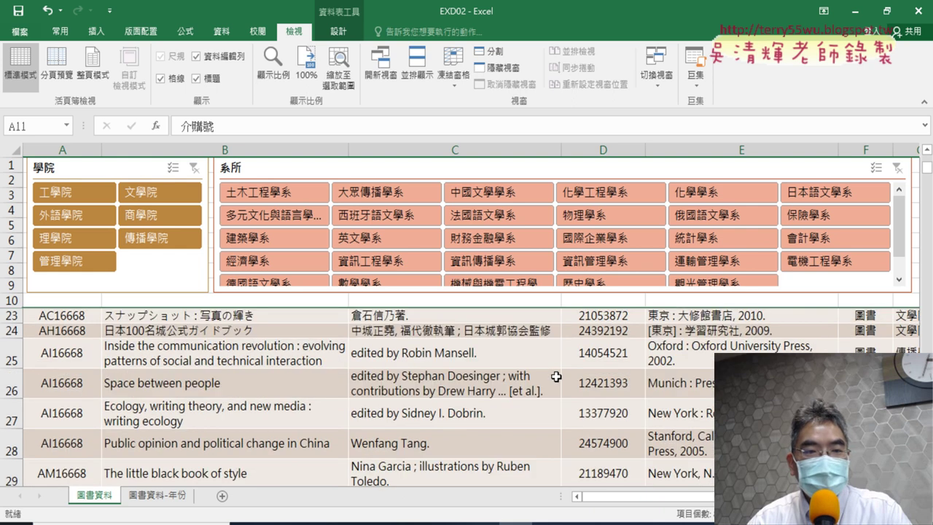
scroll(555, 376, down, 7)
scroll(556, 376, down, 7)
scroll(556, 376, down, 4)
scroll(556, 376, up, 6)
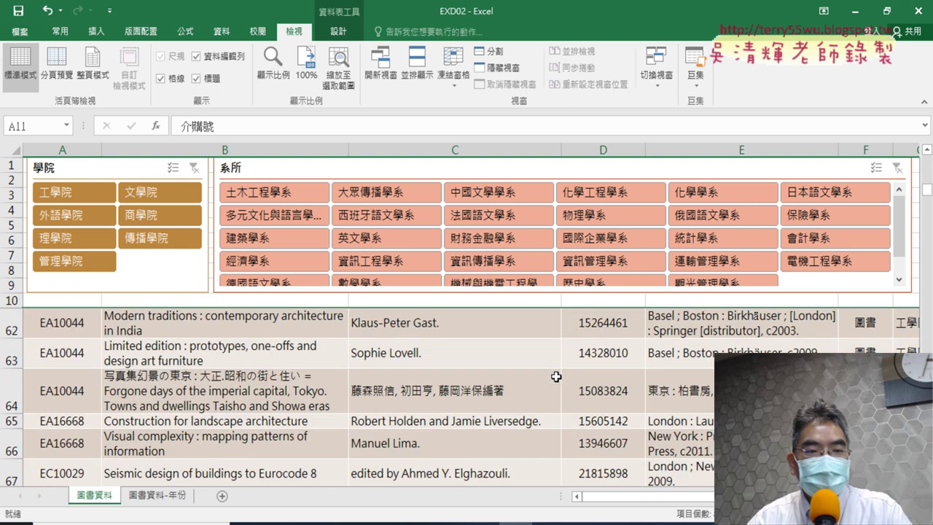
scroll(556, 376, up, 6)
scroll(557, 377, up, 7)
scroll(556, 376, up, 2)
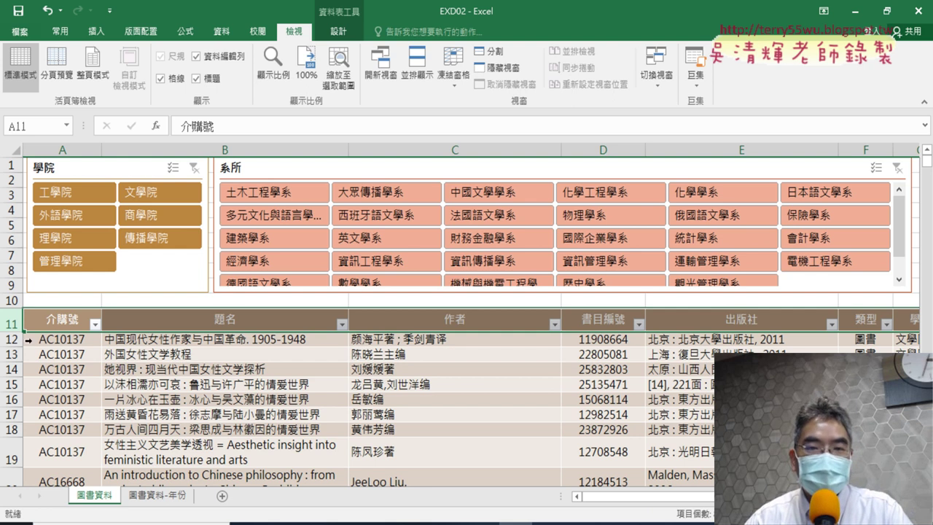
Unfreeze the panes and refreeze at row 12 so rows 1–11 stay fixed
click(451, 80)
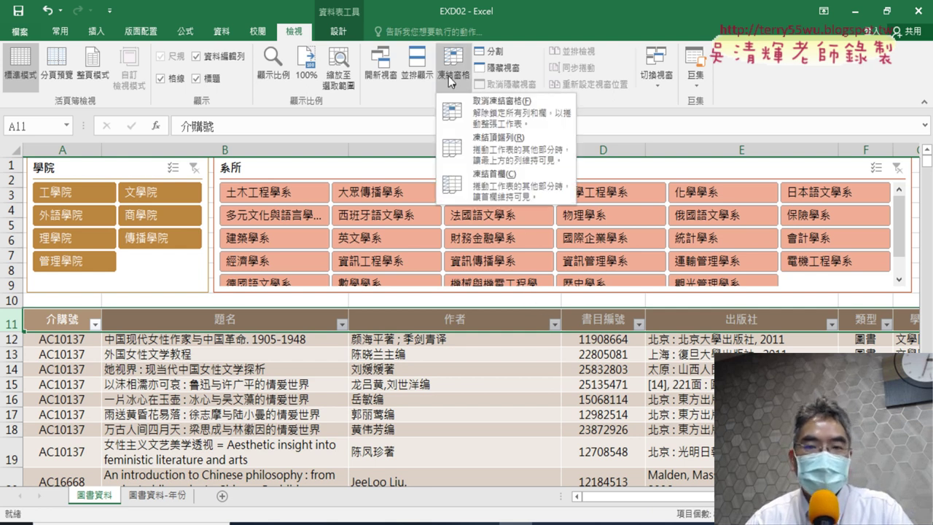
click(502, 124)
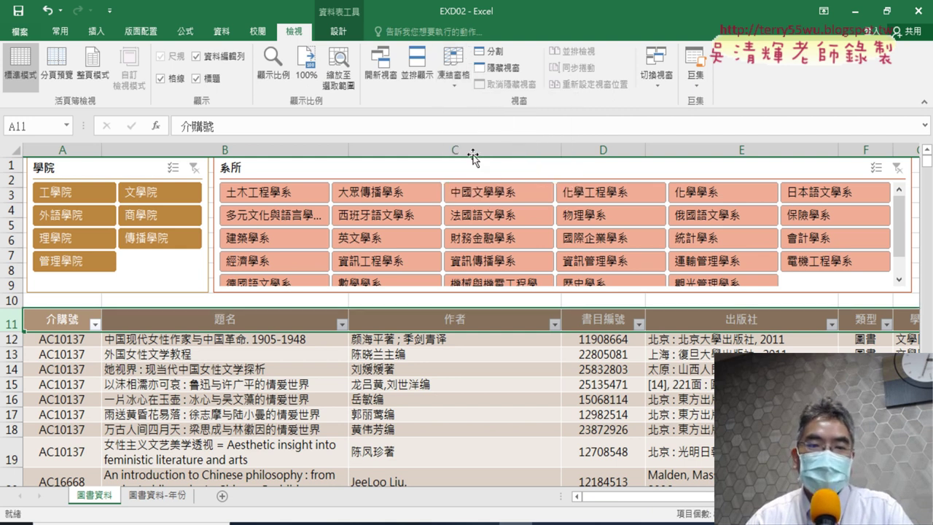
click(12, 339)
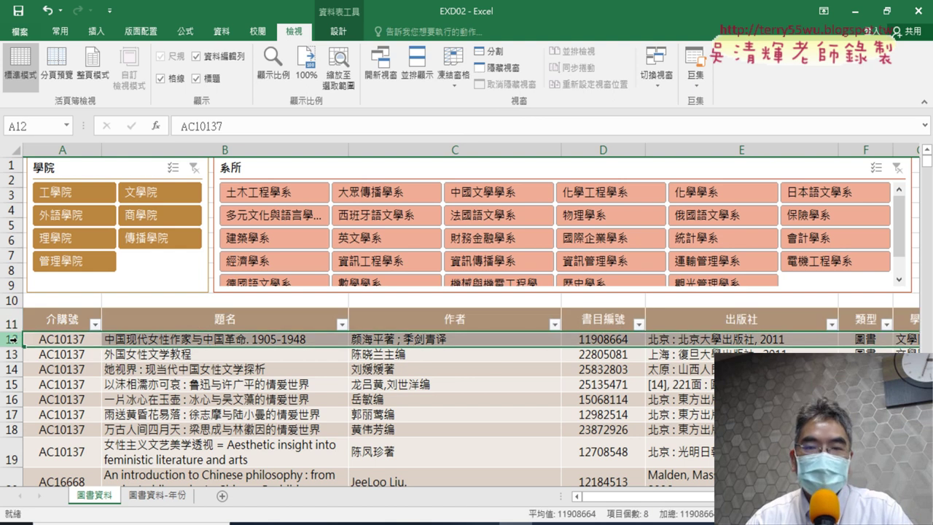
click(455, 81)
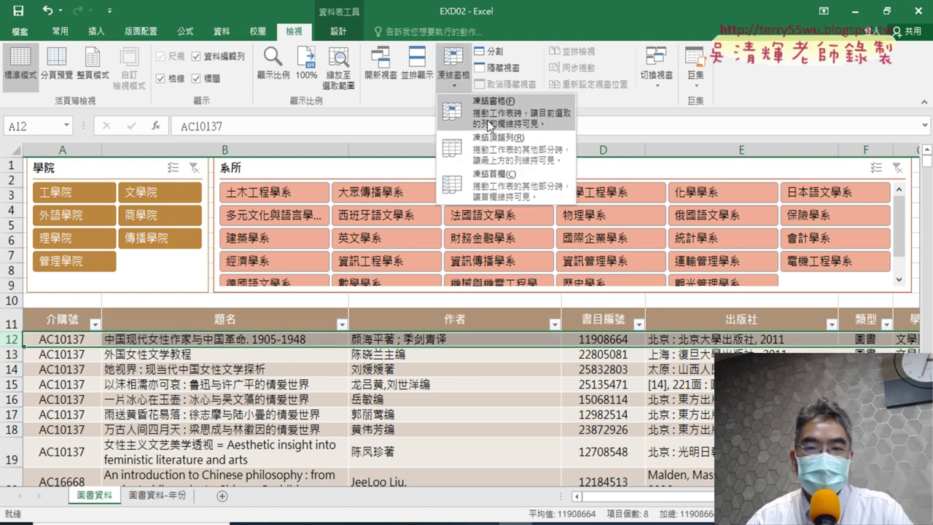
click(536, 125)
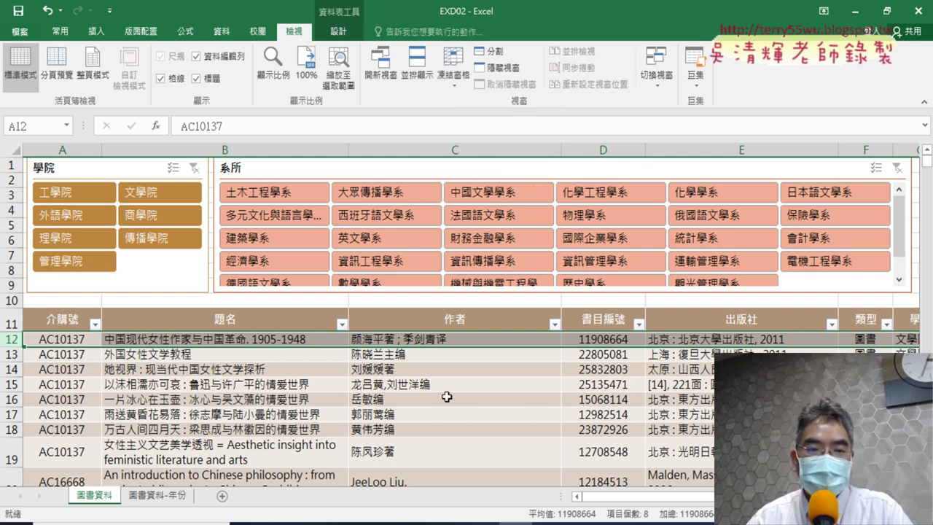
Scroll to confirm the table header stays frozen, then reselect rows 1–11 and row 12
scroll(478, 418, down, 3)
scroll(479, 418, down, 4)
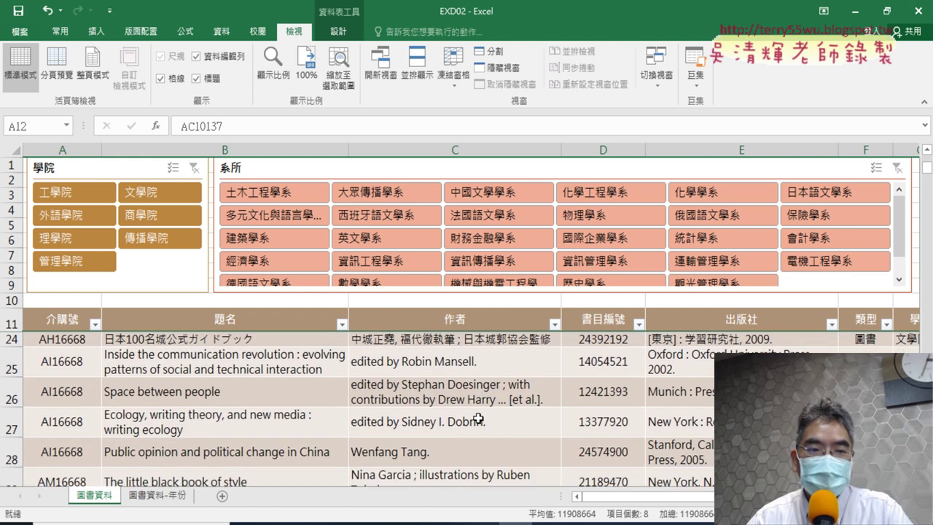
scroll(478, 418, down, 4)
scroll(478, 417, down, 5)
scroll(478, 417, down, 6)
scroll(479, 417, down, 5)
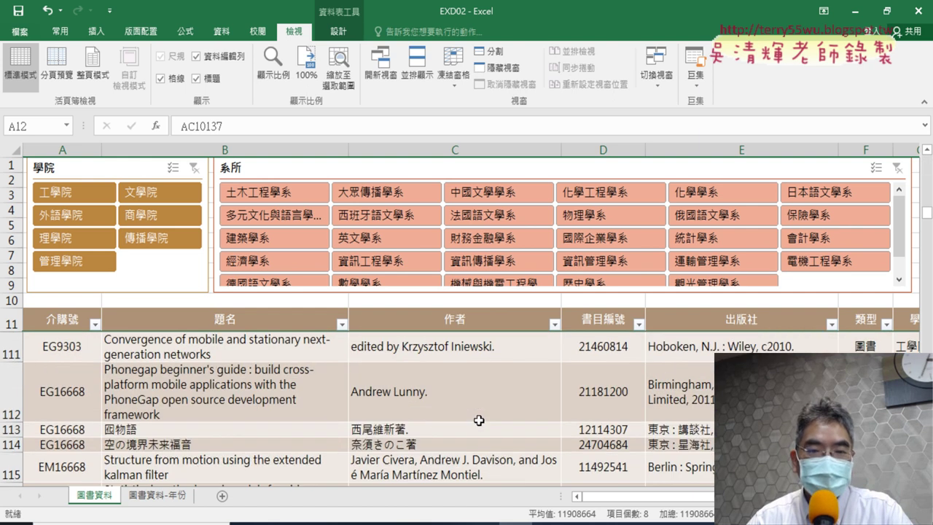
scroll(477, 416, up, 1)
scroll(476, 413, up, 4)
scroll(476, 412, up, 8)
scroll(476, 412, up, 8)
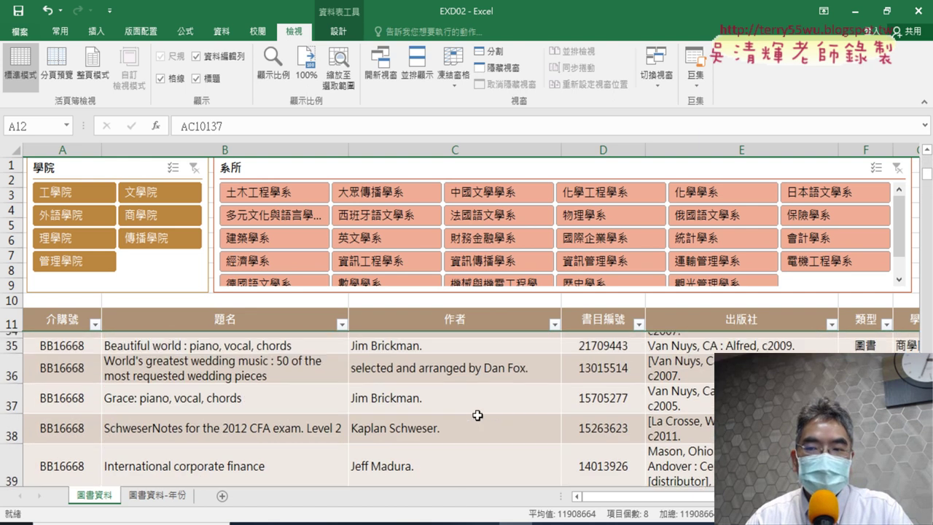
scroll(476, 413, up, 7)
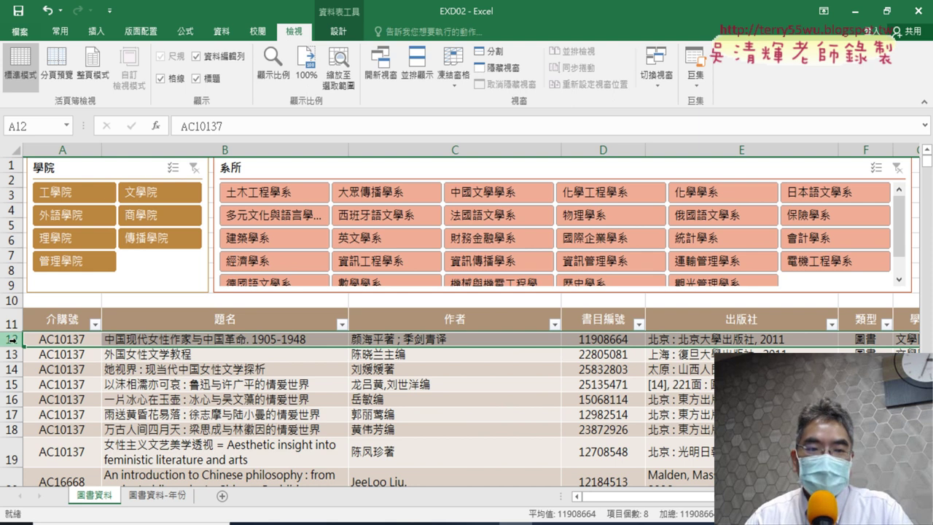
drag(15, 167, 15, 319)
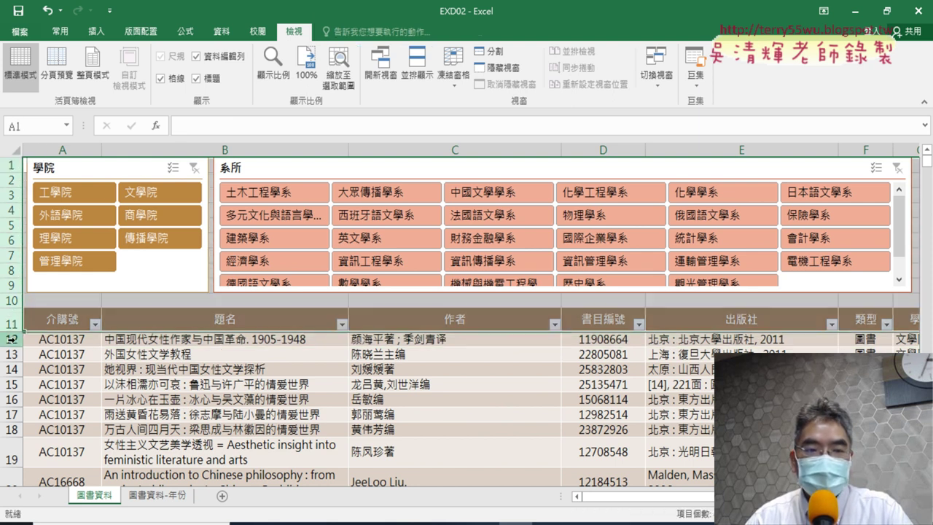
click(11, 339)
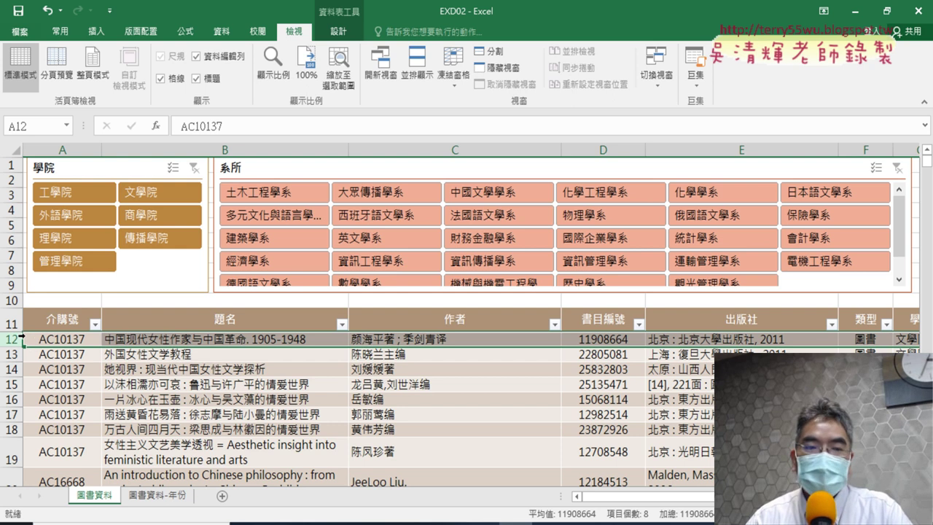
click(454, 83)
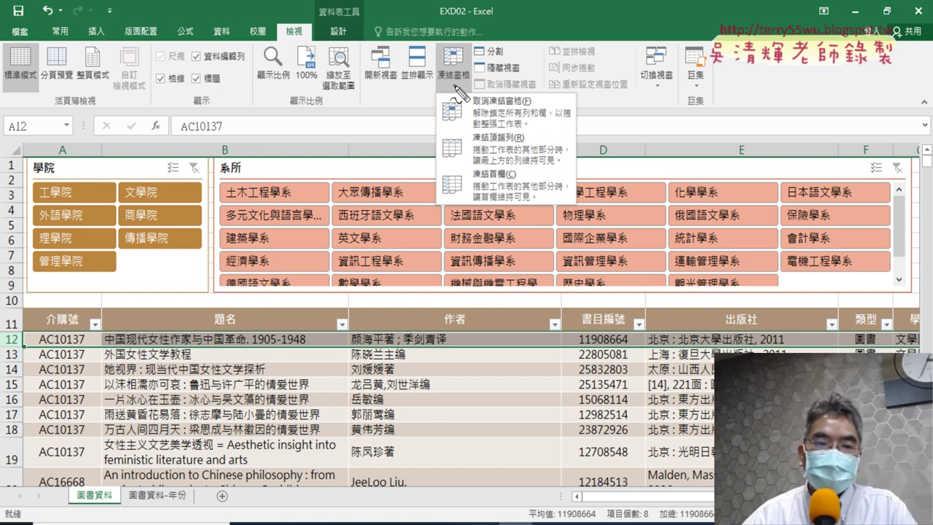
mouse_move(540, 136)
mouse_down()
mouse_move(468, 94)
mouse_move(587, 124)
mouse_move(540, 135)
mouse_up()
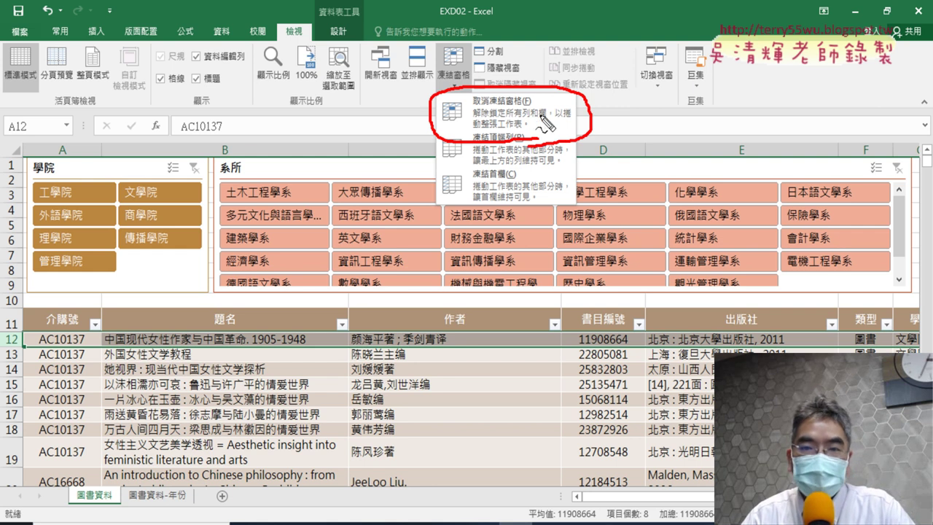
click(515, 128)
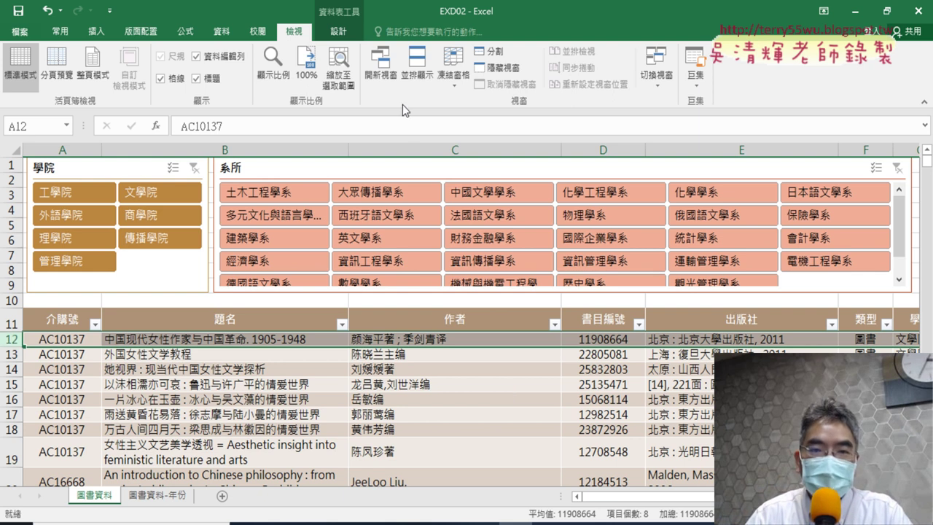
click(453, 77)
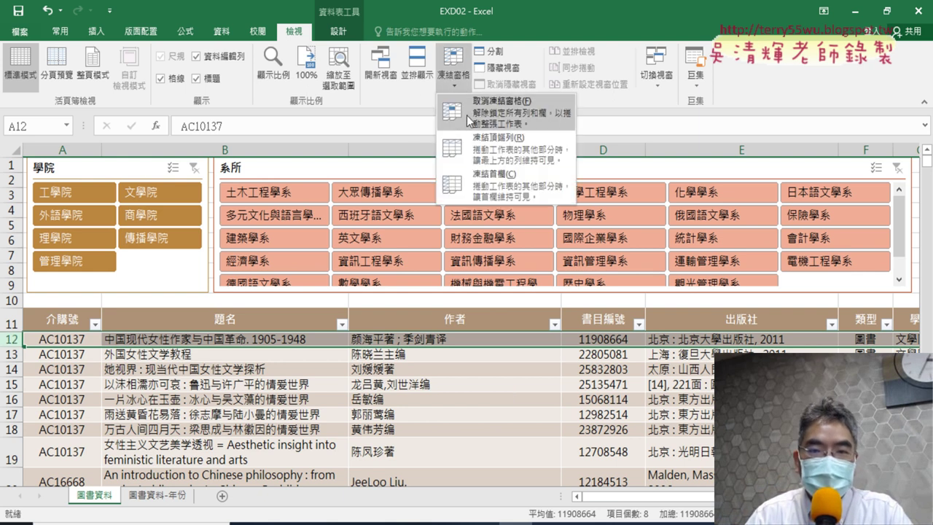
click(355, 419)
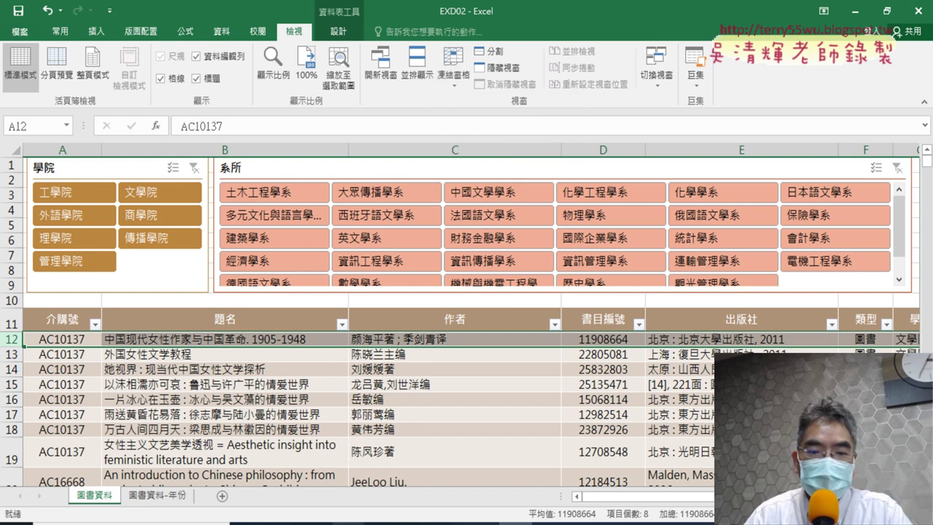
scroll(445, 421, down, 1)
scroll(445, 422, down, 5)
scroll(445, 421, down, 5)
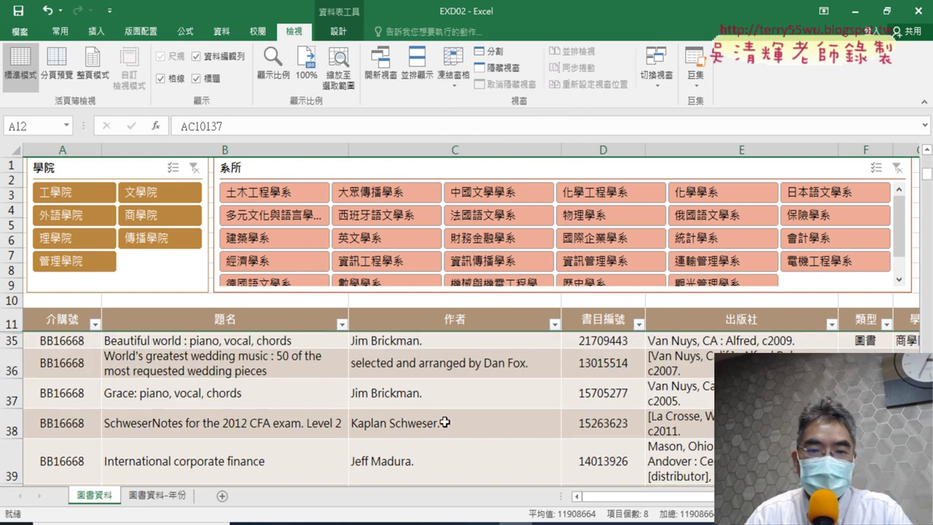
scroll(445, 421, up, 15)
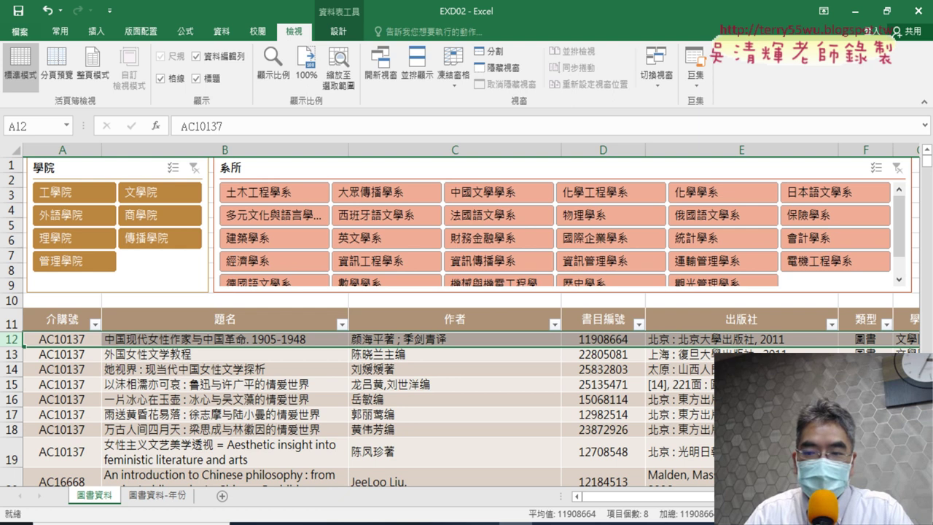
click(831, 514)
click(831, 514)
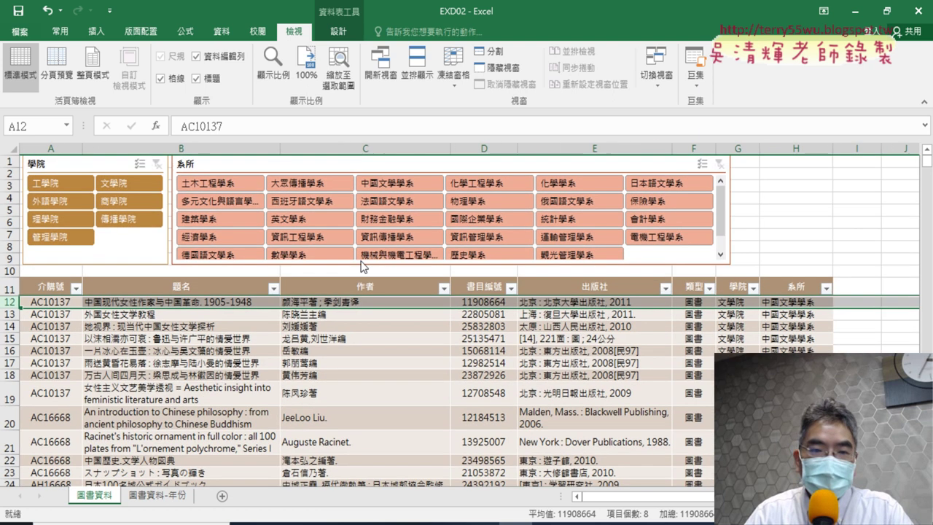
click(46, 184)
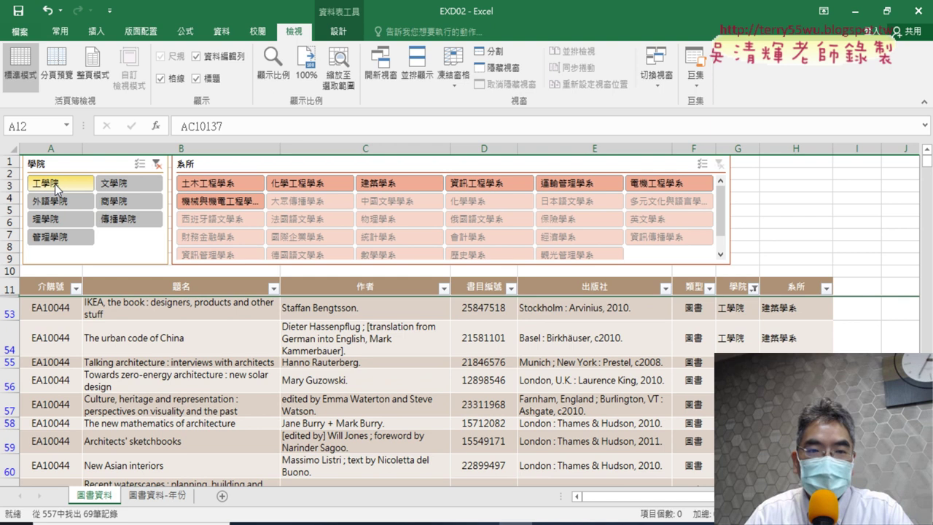
click(307, 185)
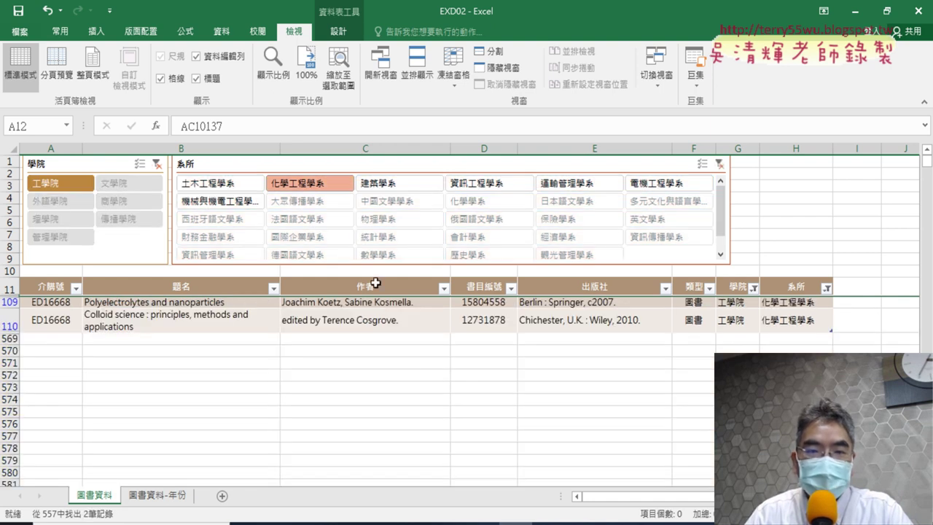
click(232, 184)
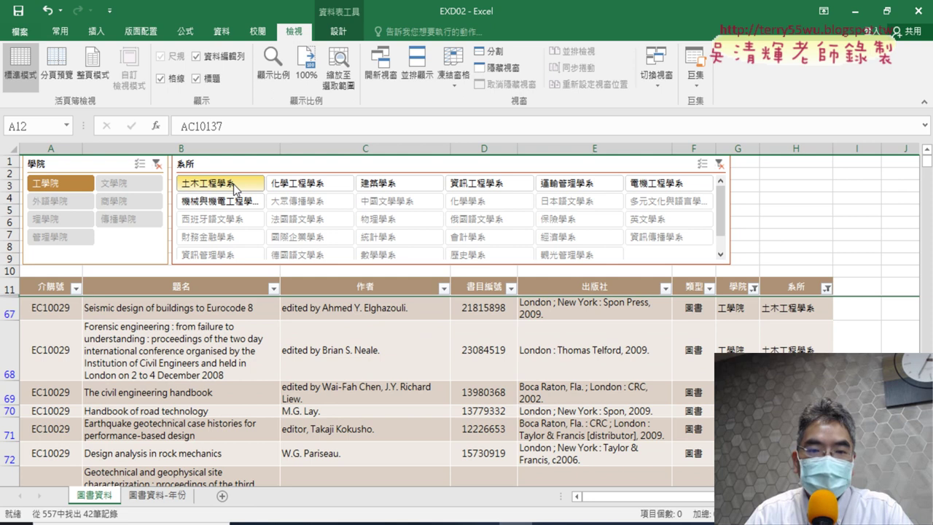
scroll(621, 359, down, 2)
scroll(621, 360, down, 2)
scroll(621, 360, down, 2)
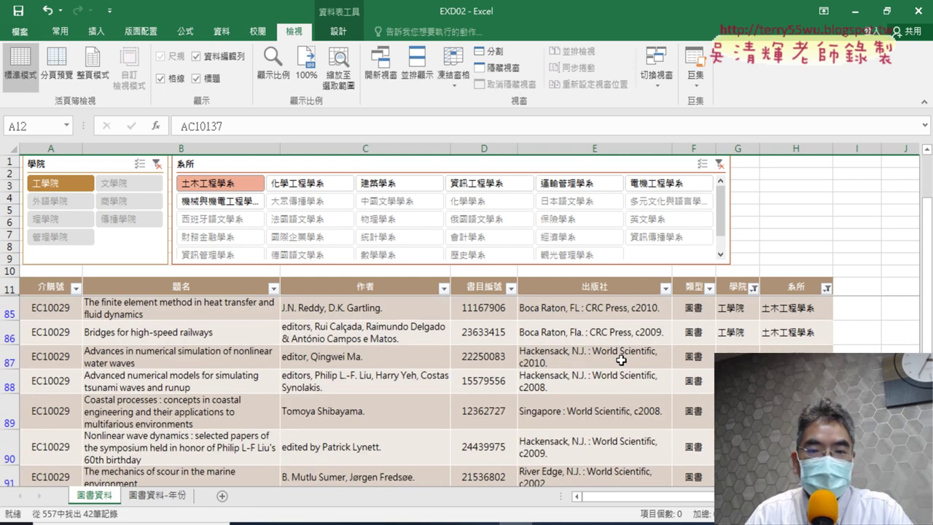
scroll(621, 360, down, 1)
scroll(616, 358, up, 4)
scroll(611, 357, up, 3)
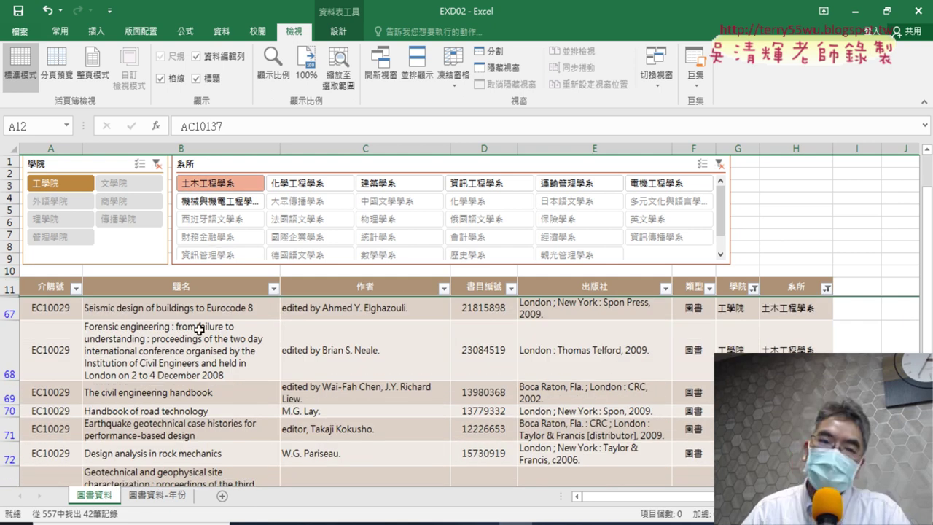
scroll(397, 372, down, 3)
scroll(397, 373, down, 4)
scroll(397, 372, down, 3)
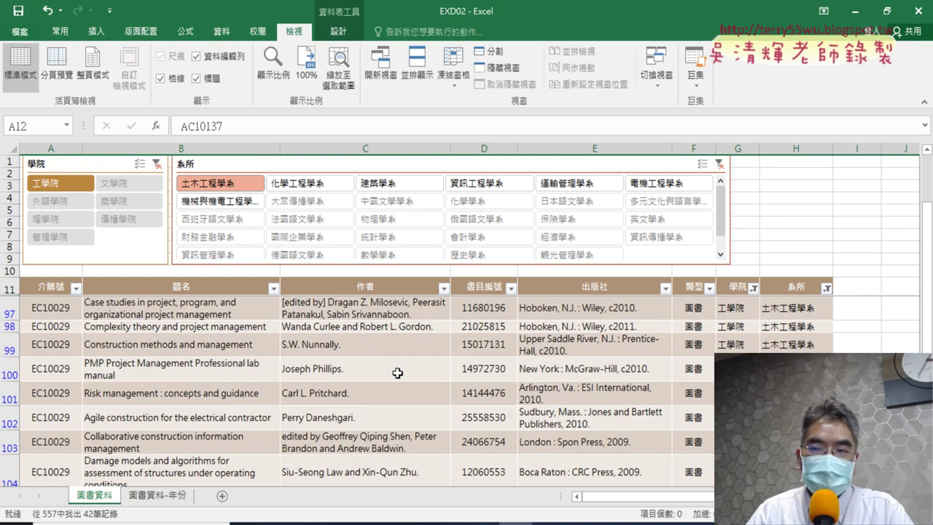
scroll(398, 373, down, 1)
scroll(397, 373, up, 4)
scroll(393, 369, up, 4)
scroll(386, 365, up, 3)
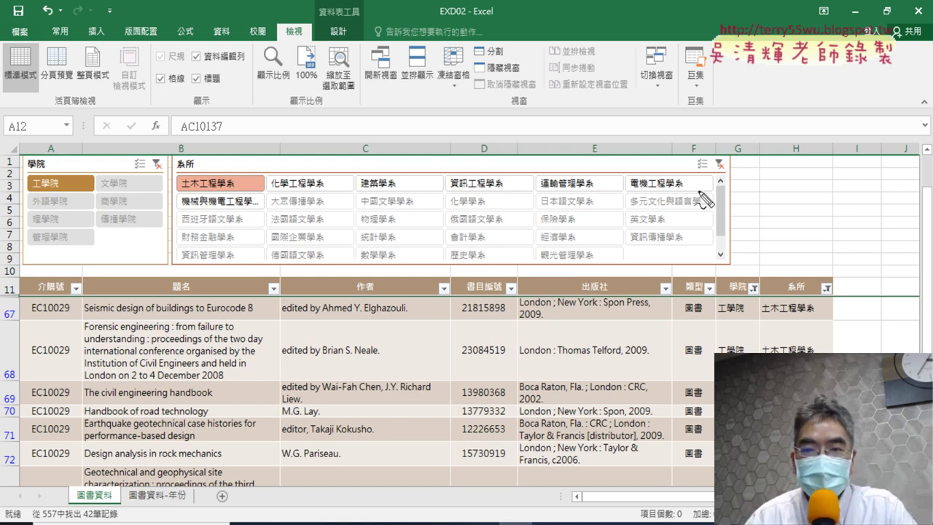
mouse_move(734, 187)
mouse_down()
mouse_move(703, 174)
mouse_move(729, 184)
mouse_up()
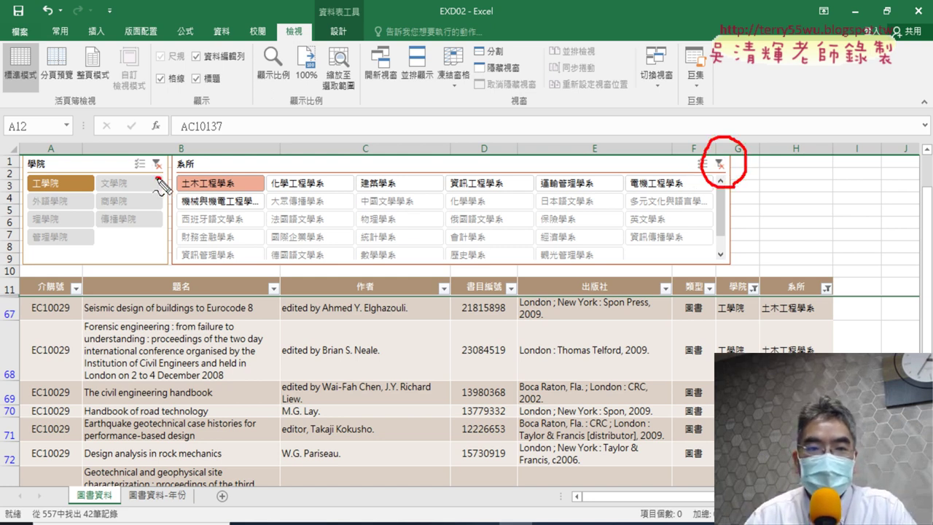
drag(158, 180, 167, 171)
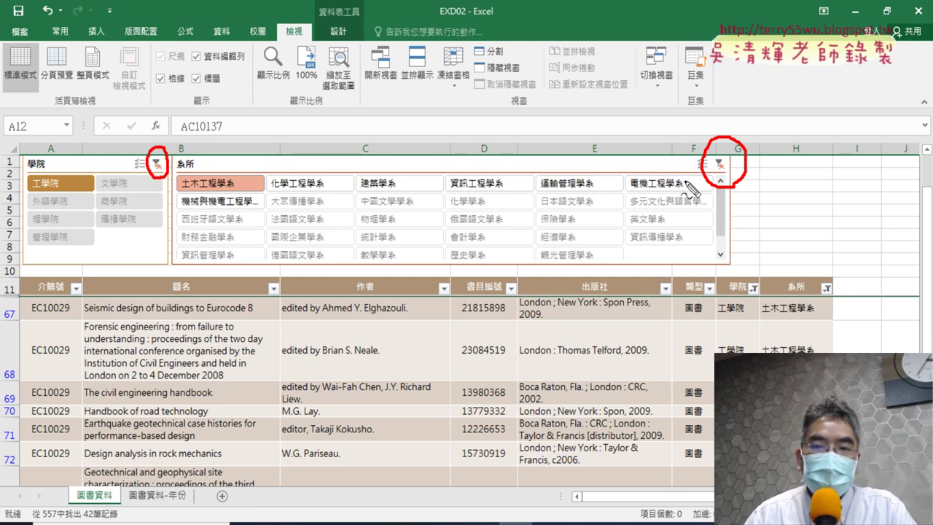
mouse_move(760, 317)
mouse_down()
mouse_move(735, 195)
mouse_move(752, 207)
mouse_up()
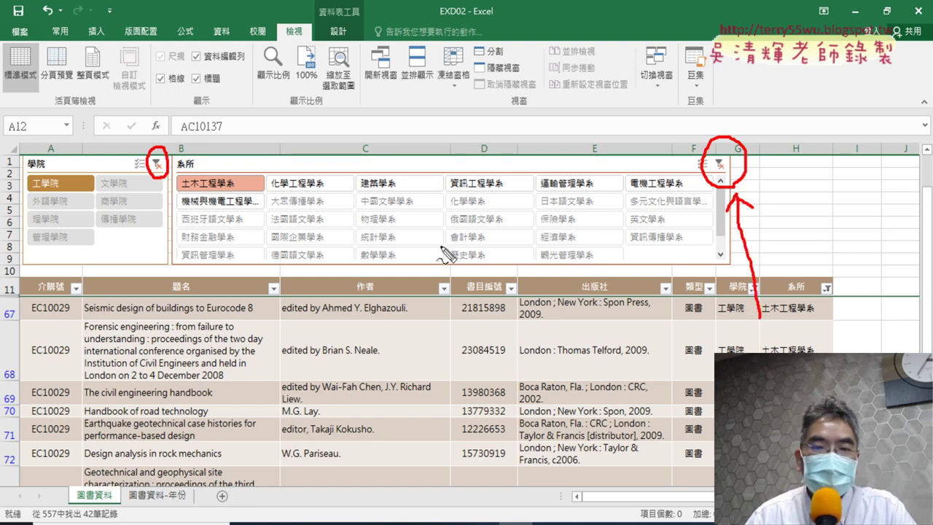
drag(234, 268, 160, 182)
mouse_move(149, 211)
mouse_down()
mouse_move(161, 183)
mouse_move(215, 204)
mouse_up()
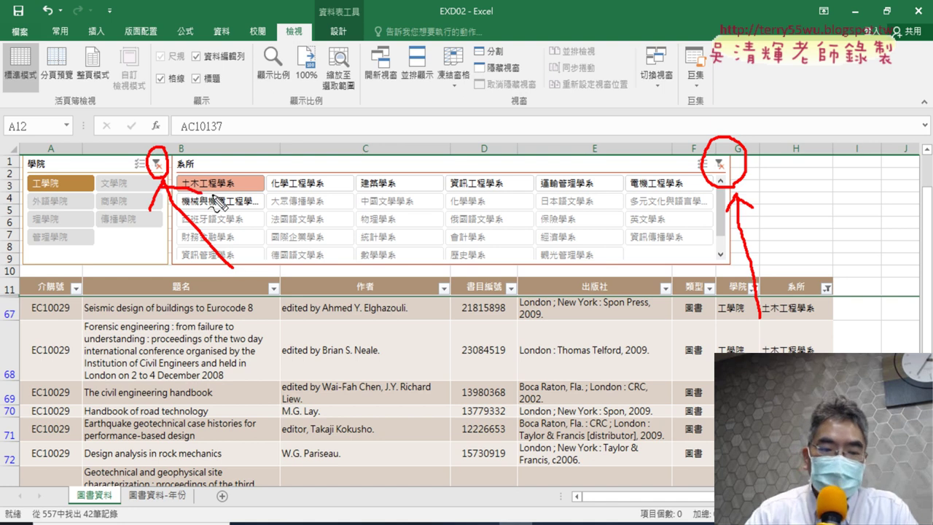
key(Escape)
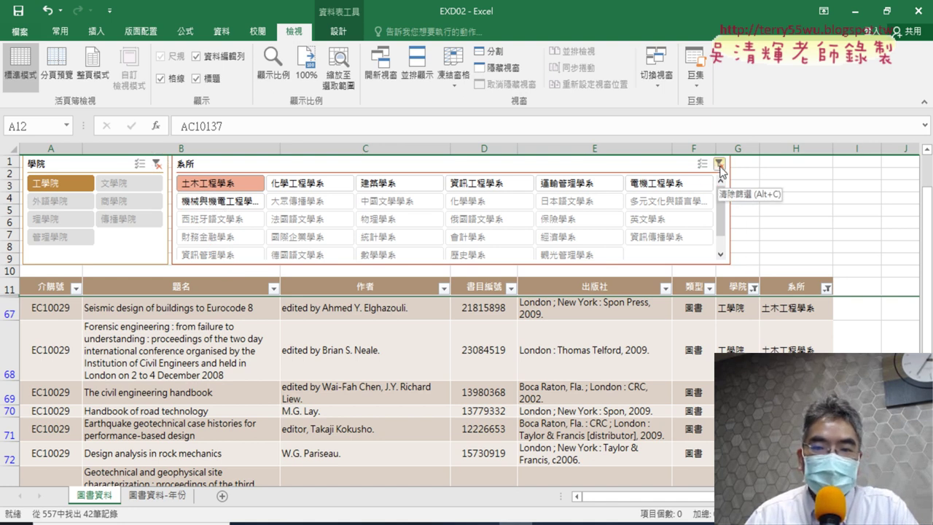
click(721, 167)
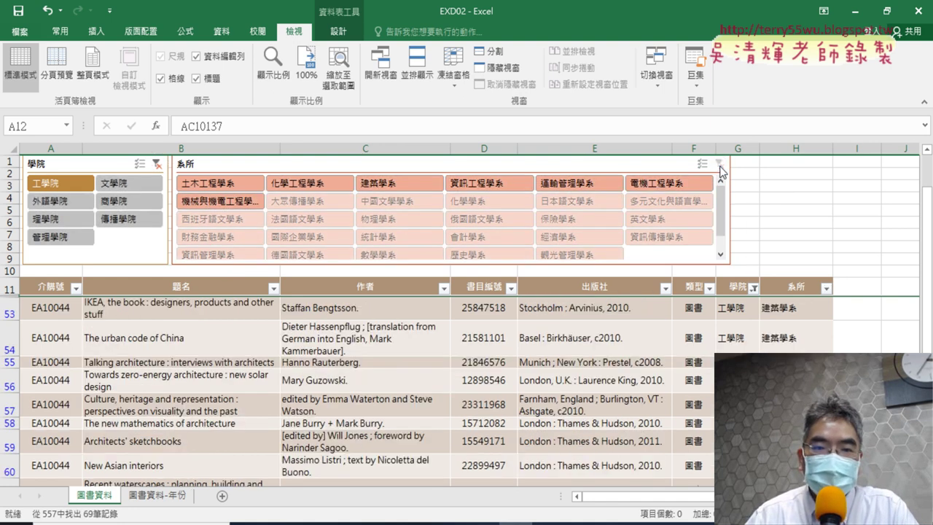
click(157, 165)
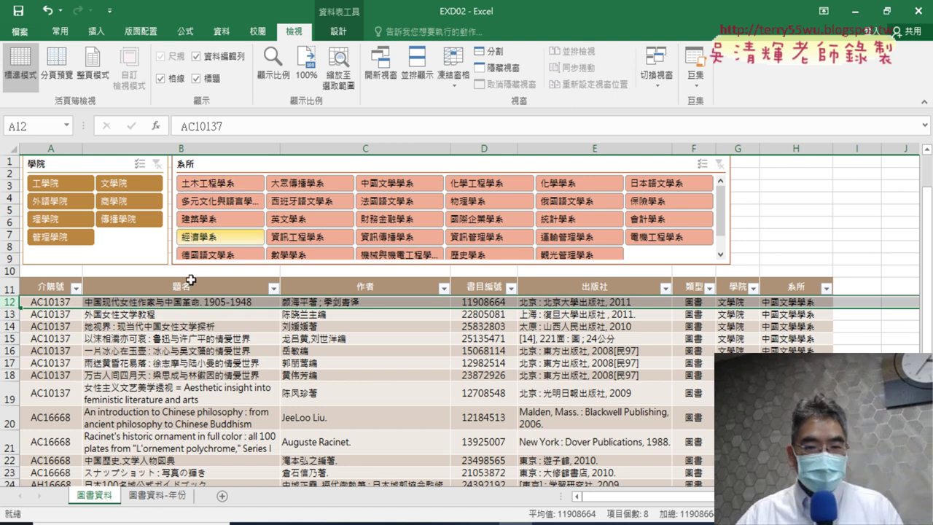
click(282, 519)
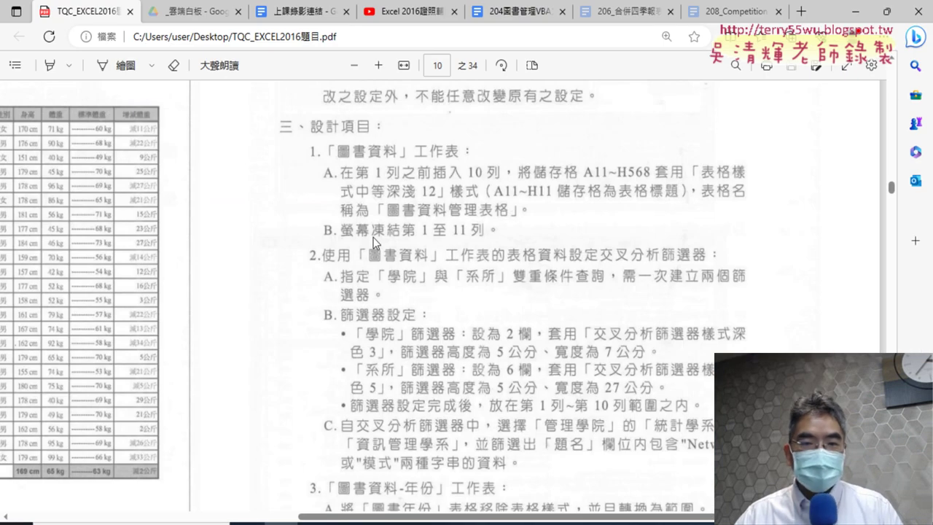
scroll(396, 244, down, 3)
scroll(398, 246, down, 2)
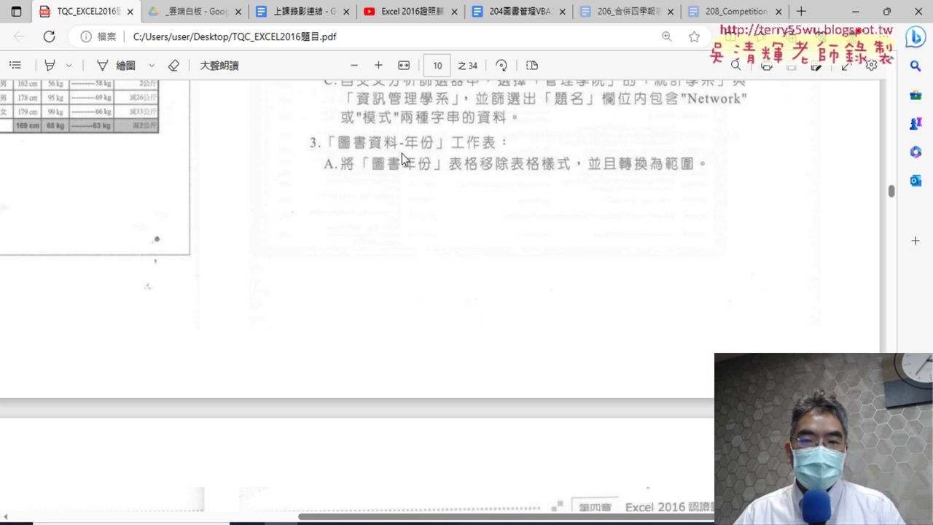
scroll(402, 155, up, 2)
scroll(401, 168, up, 1)
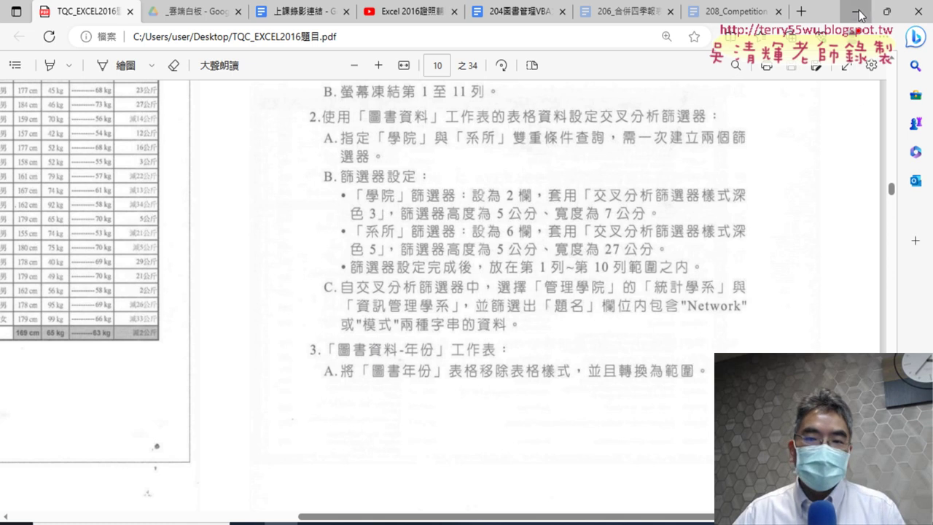
key(alt+Tab)
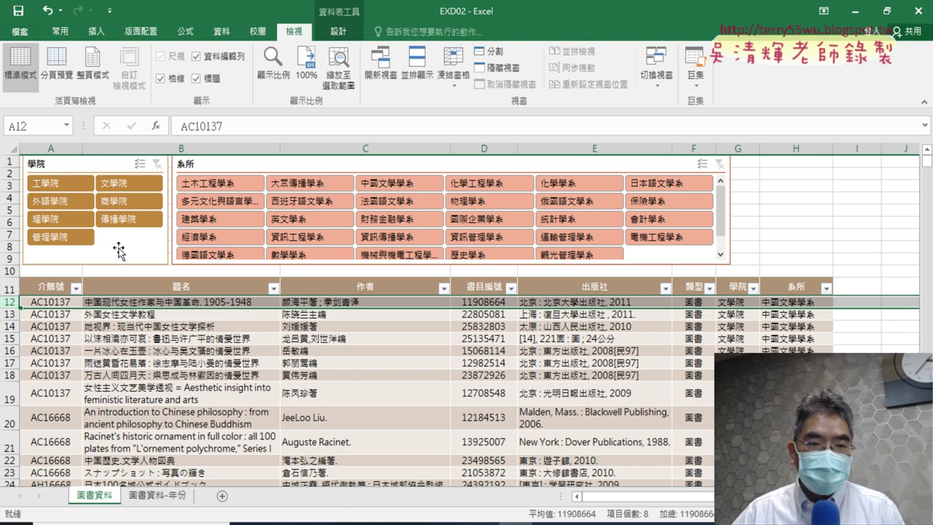
Recheck the instructions PDF, then filter the 學院 slicer to 管理學院, showing 75 of 557 books
click(281, 522)
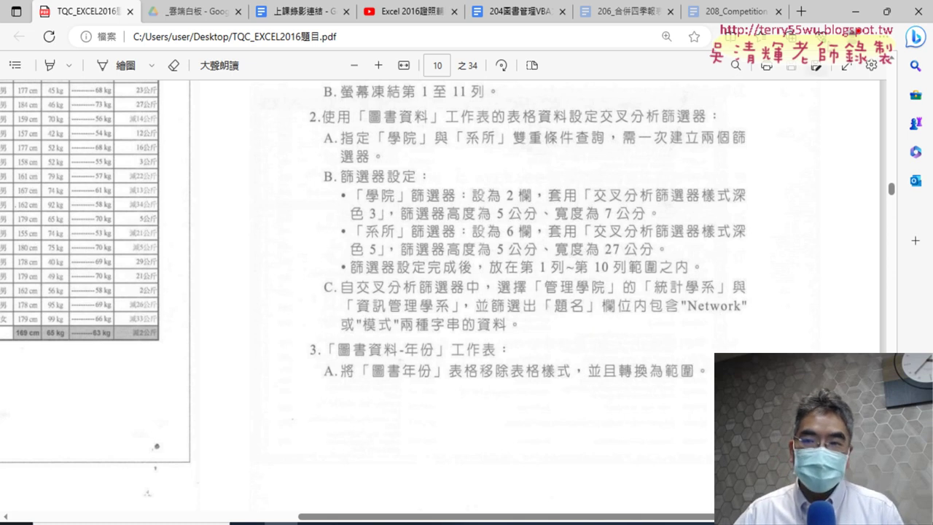
click(855, 12)
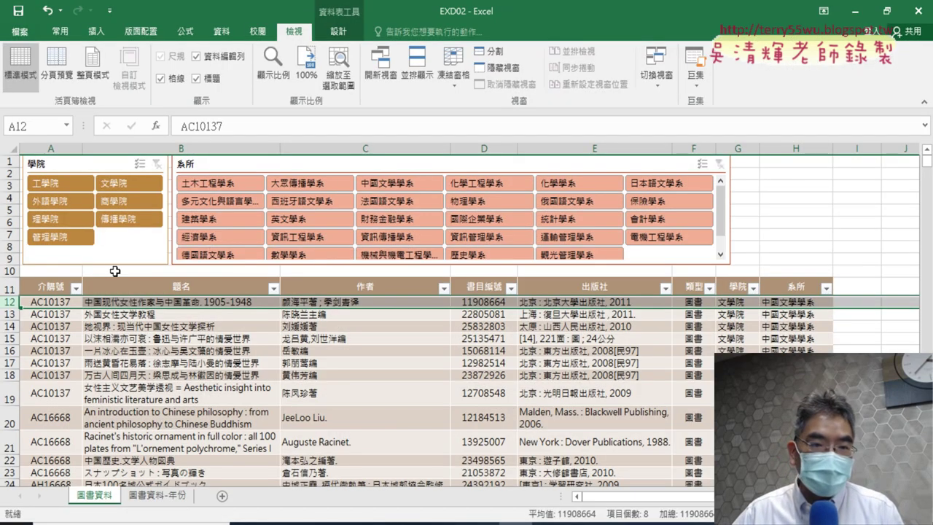
click(57, 237)
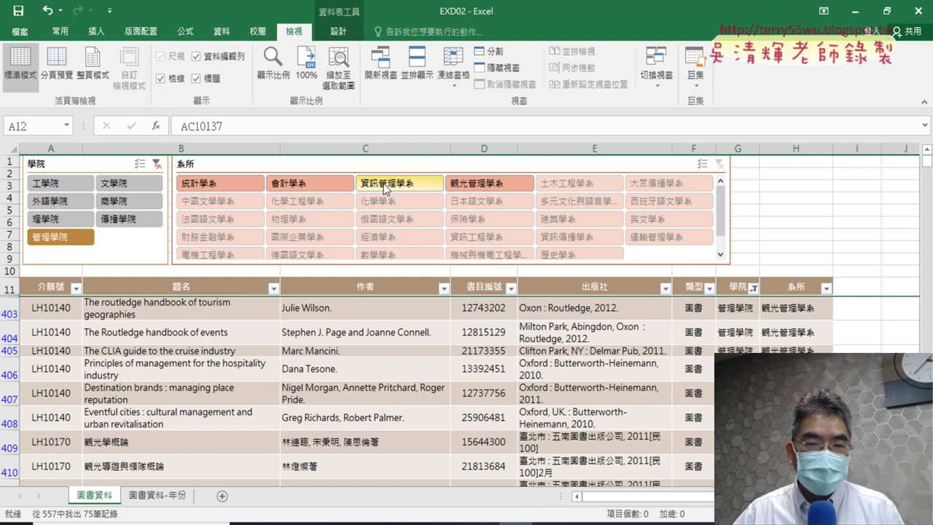
click(218, 184)
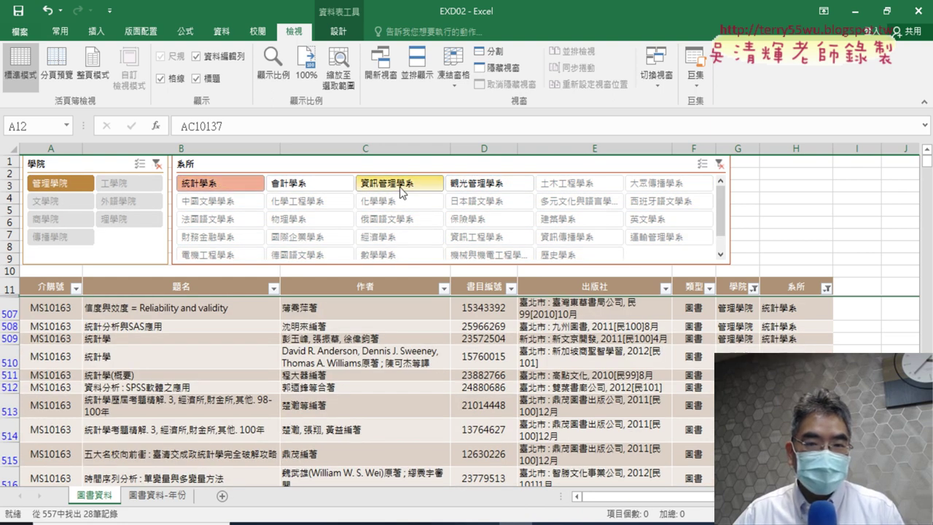
click(399, 186)
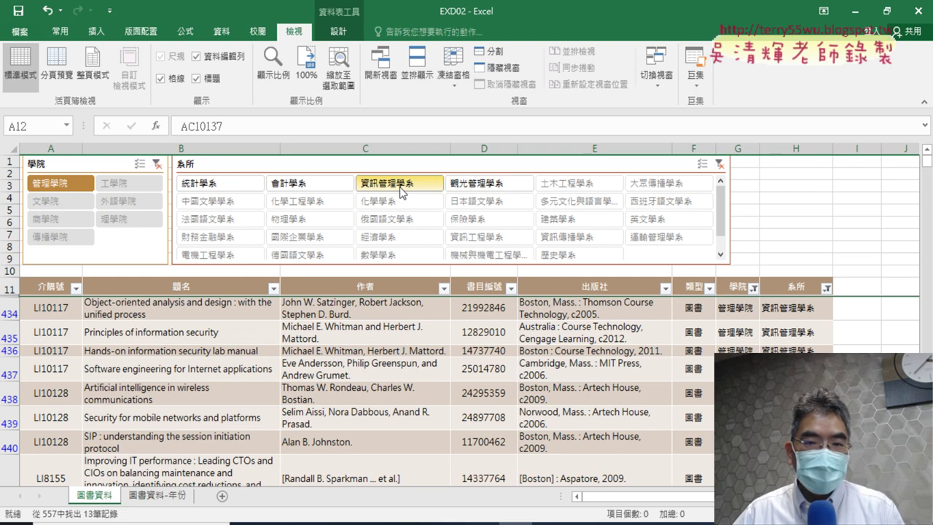
click(211, 188)
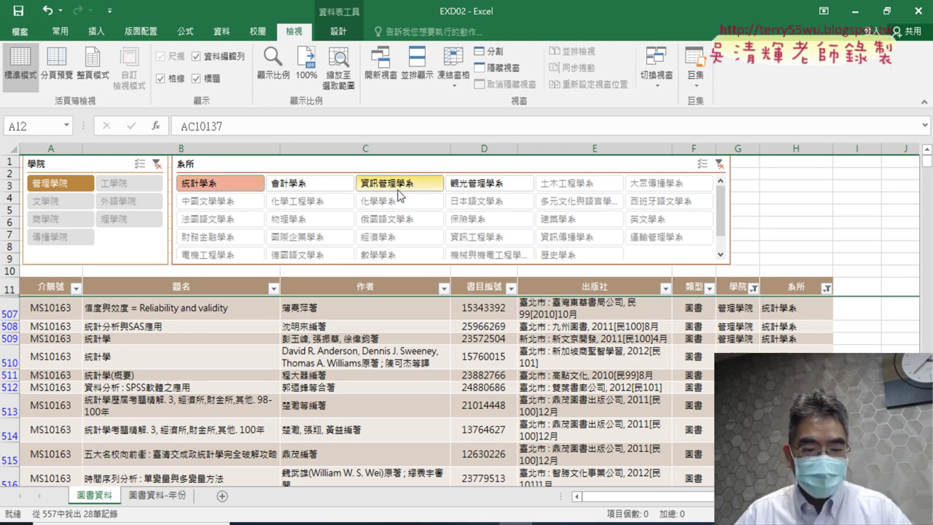
ctrl+click(401, 191)
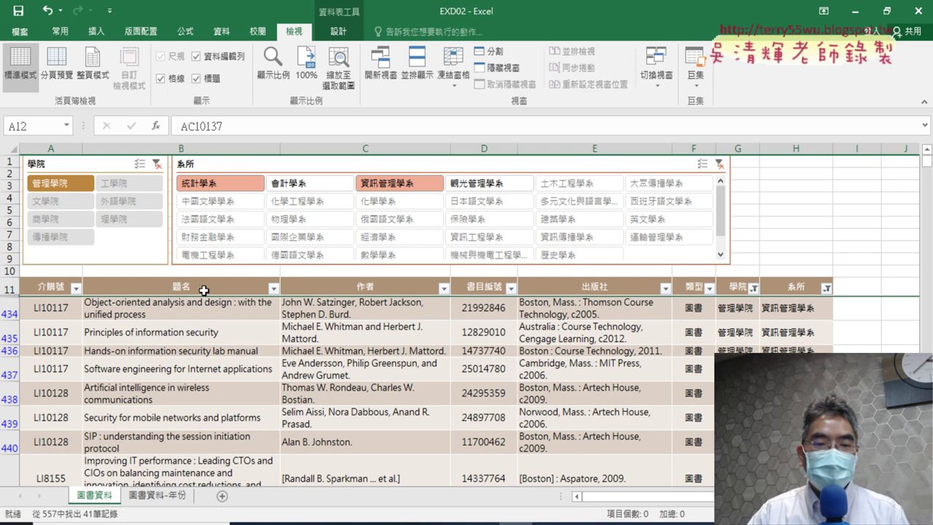
Open the 題名 filter menu, highlight its 文字篩選 > 包含 option for viewers, and reopen it
click(274, 288)
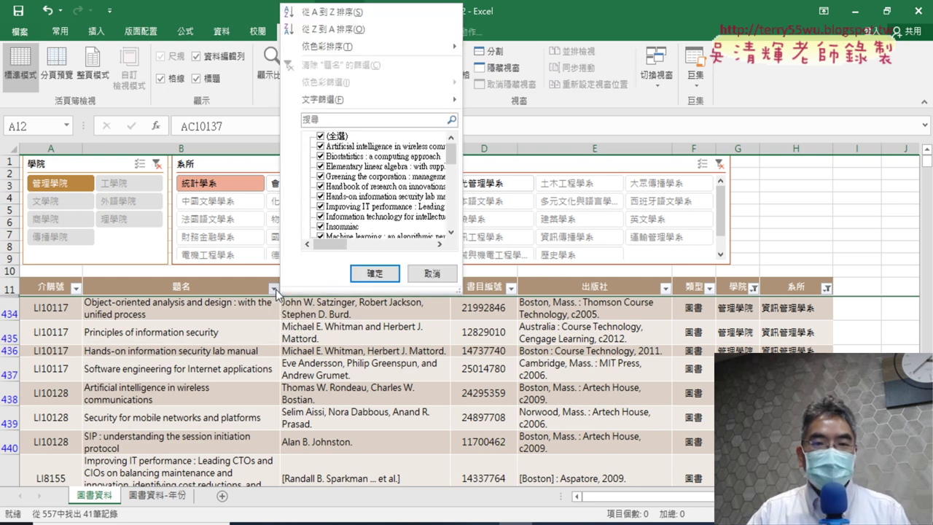
mouse_move(343, 99)
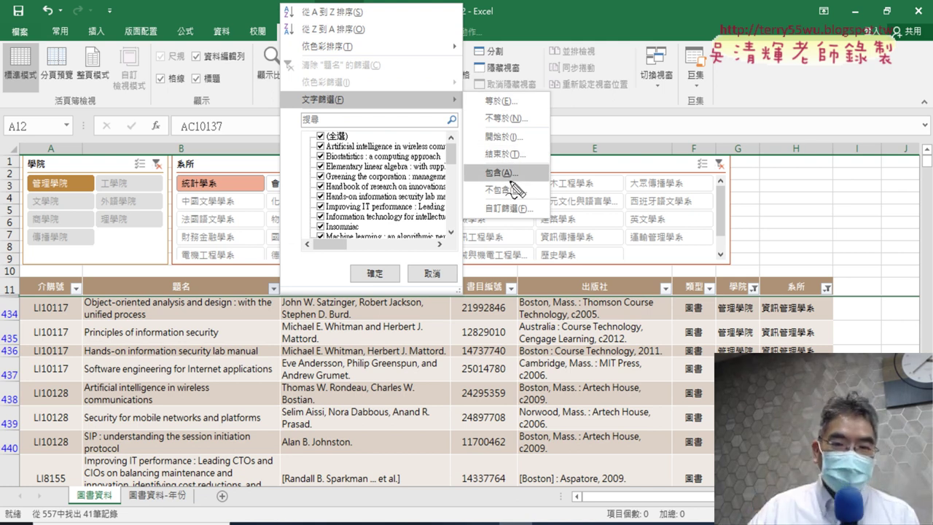
drag(271, 277, 281, 278)
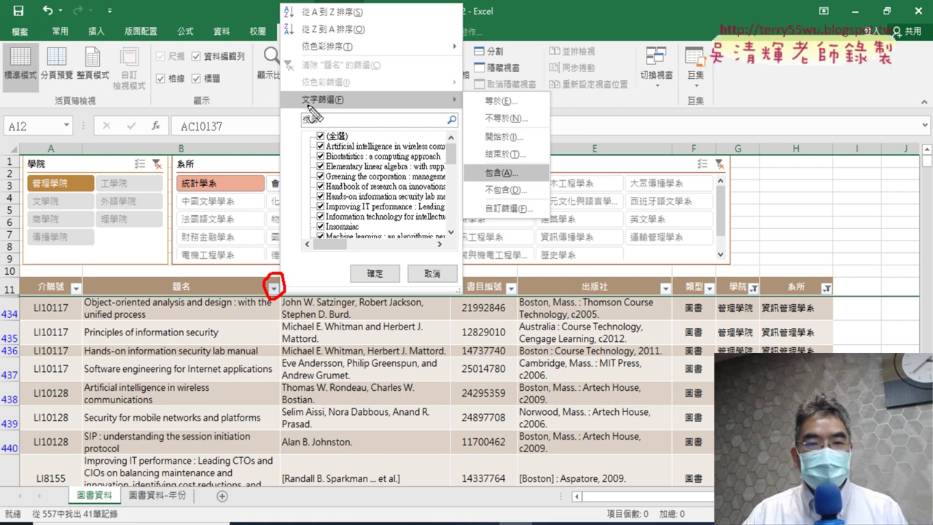
drag(302, 106, 348, 119)
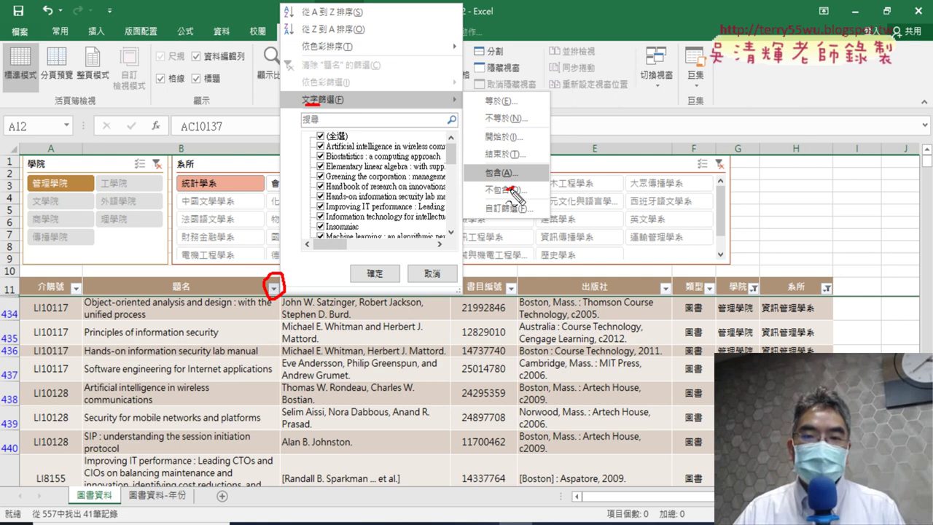
drag(511, 195, 526, 191)
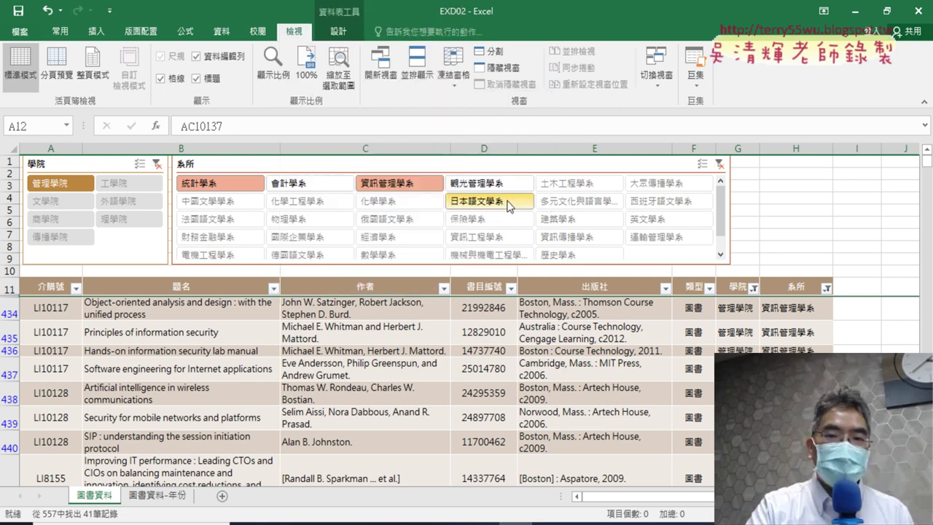
key(Escape)
click(274, 288)
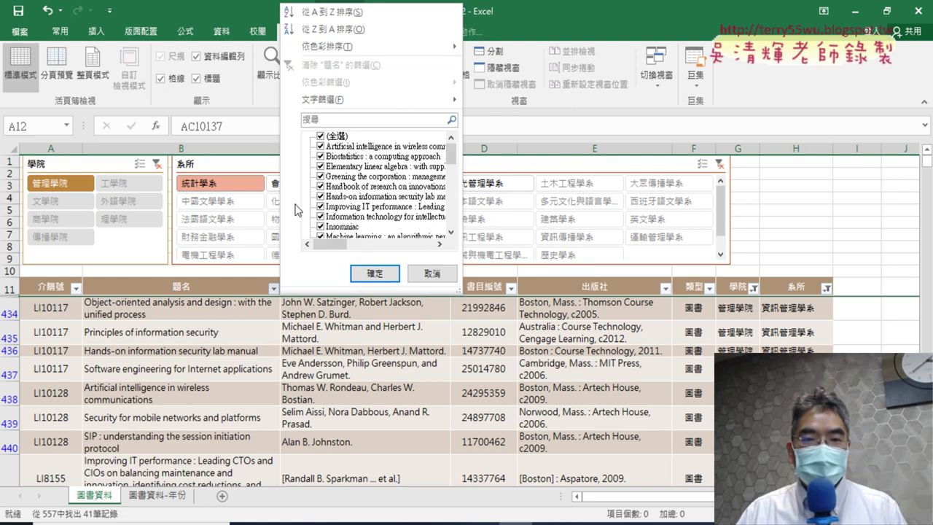
Set the 題名 custom filter to contains 'Network' Or contains '模式'
click(503, 173)
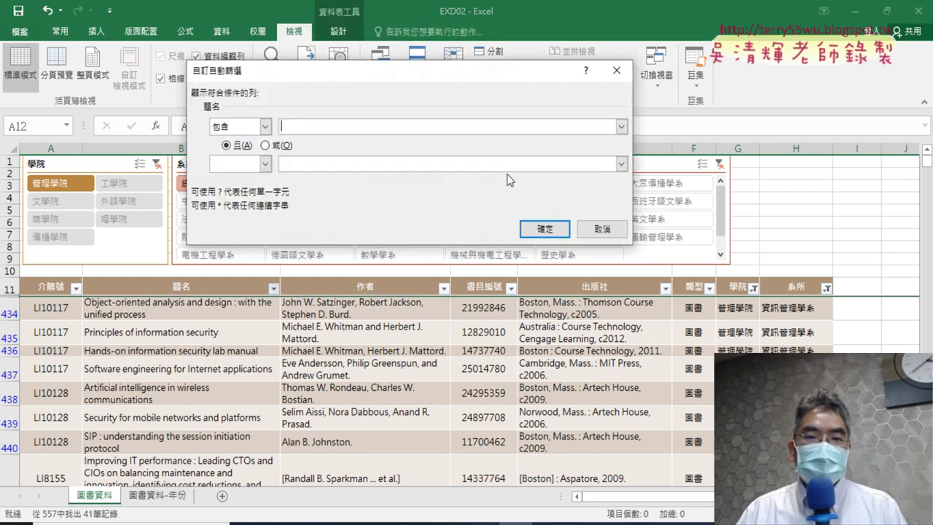
text(N)
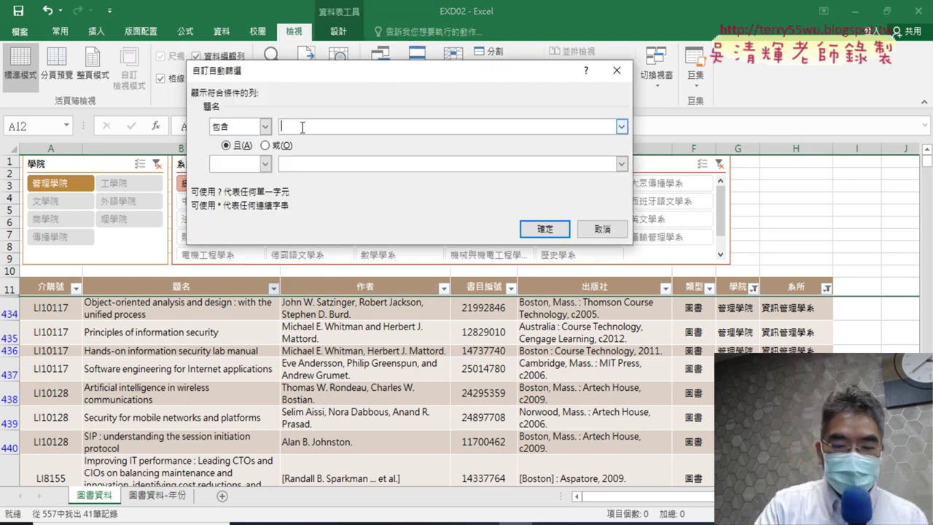
text(et)
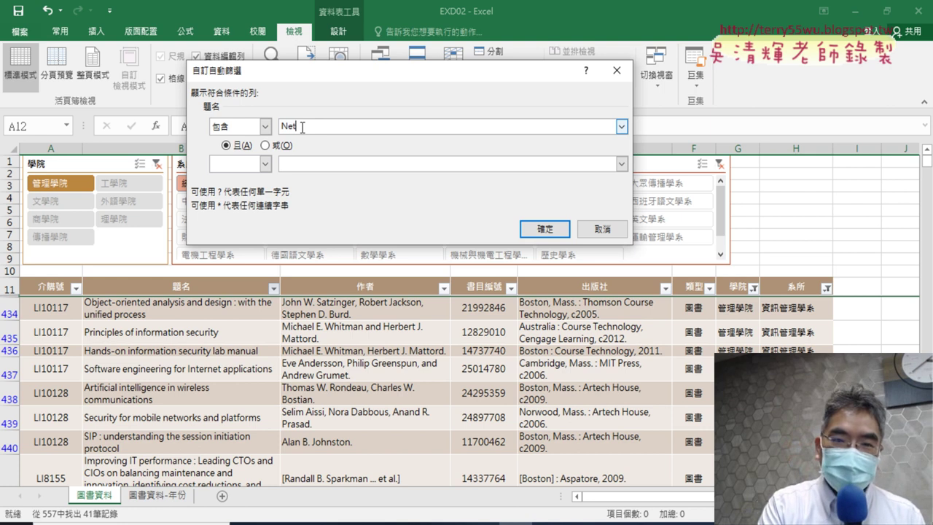
text(wo)
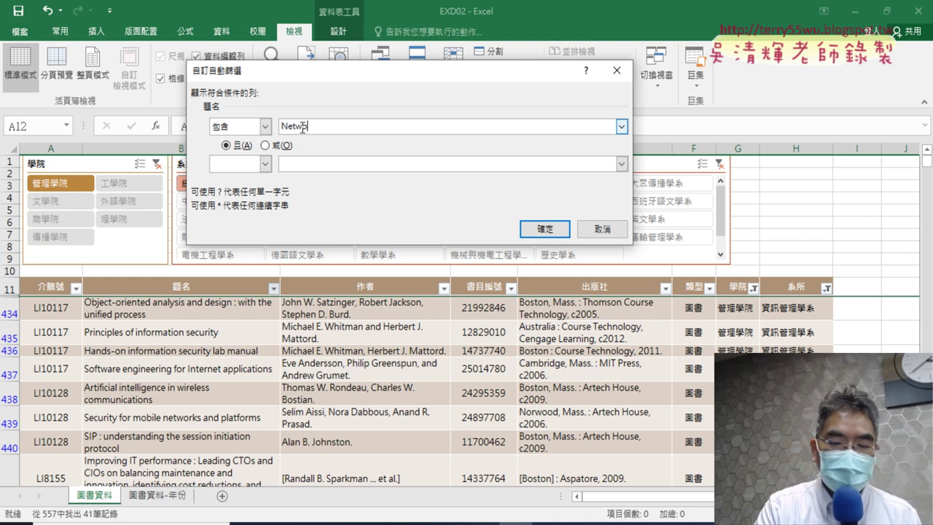
text(rk)
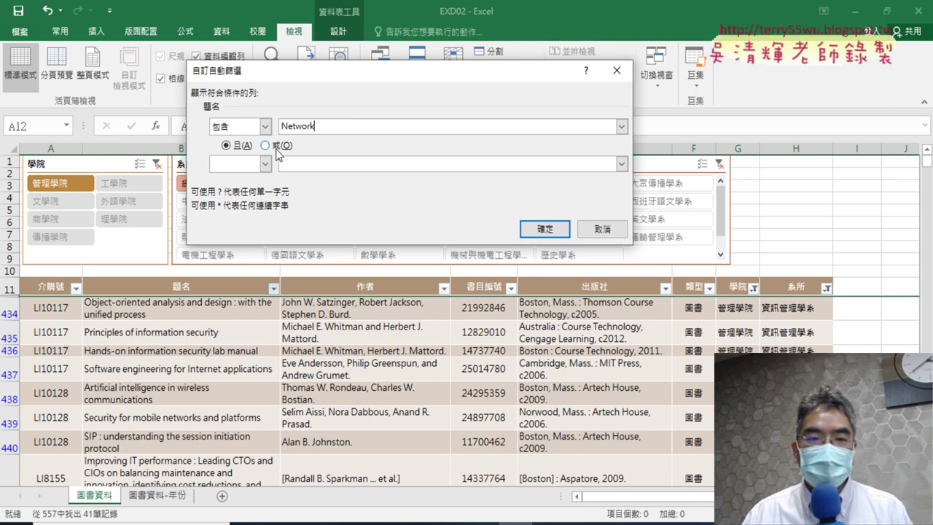
click(265, 146)
click(266, 165)
scroll(241, 208, down, 2)
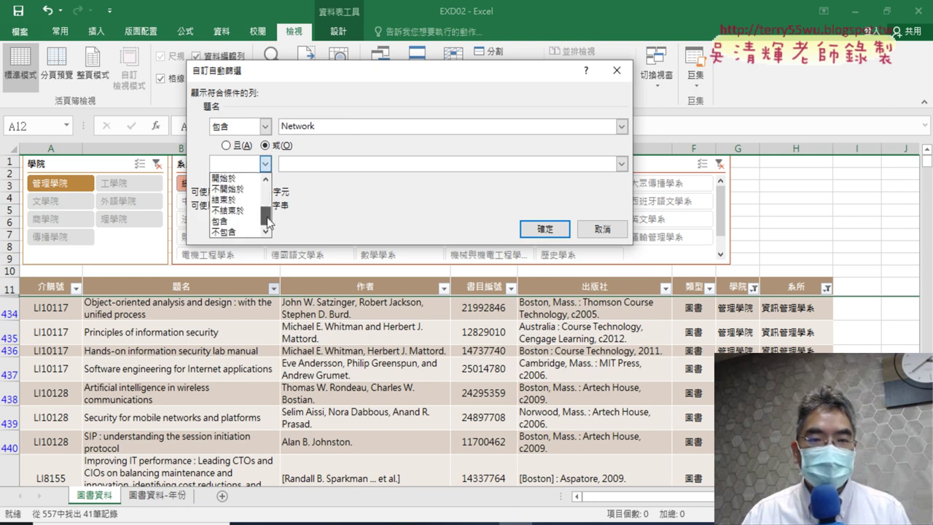
click(248, 221)
click(307, 163)
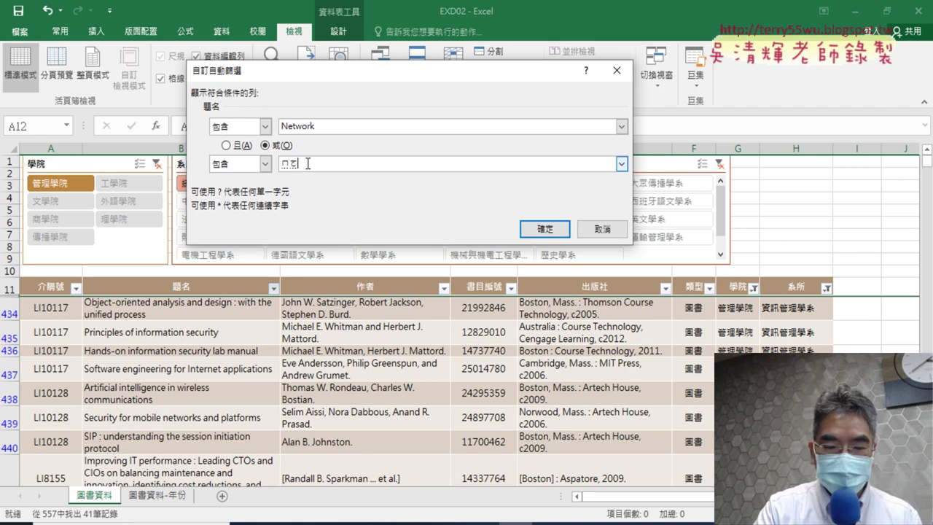
text(學)
text(模式)
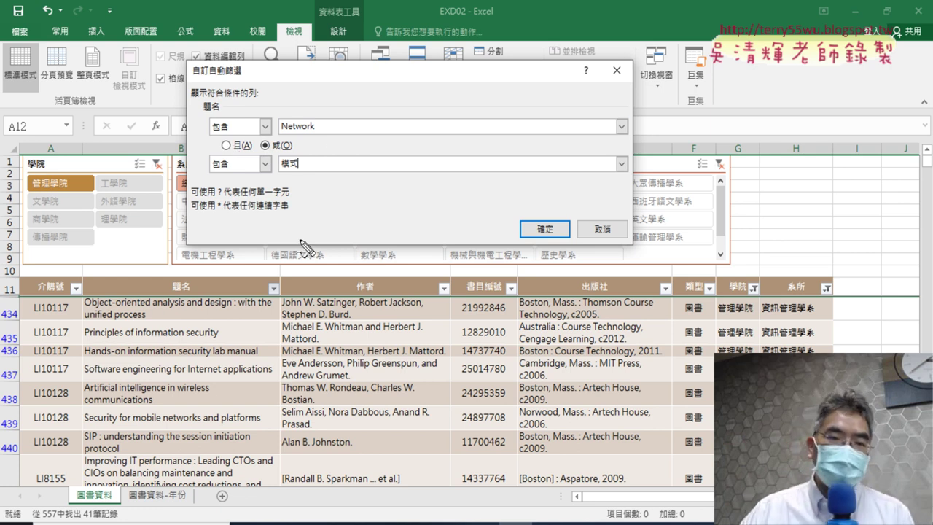
drag(286, 136, 328, 139)
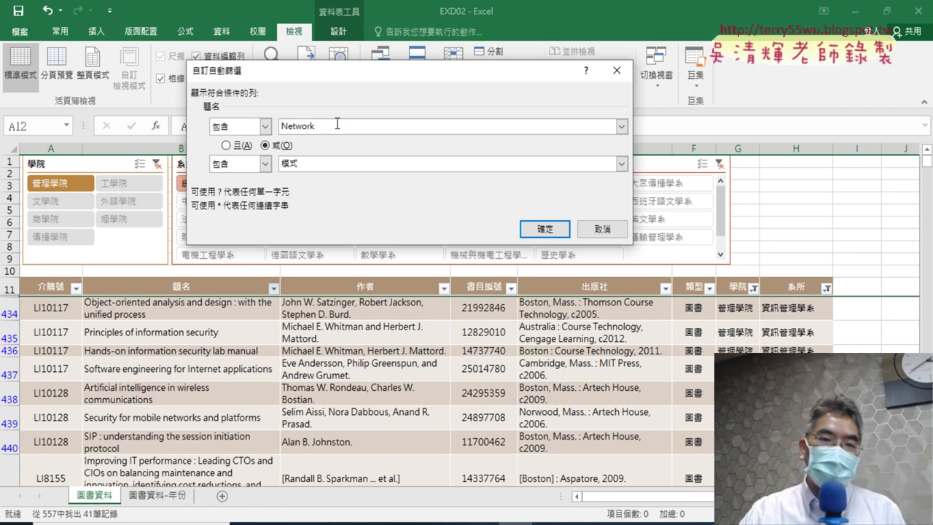
Apply the Network-or-模式 title filter, leaving 4 of 557 books, and mark the filtered 題名 column
click(547, 229)
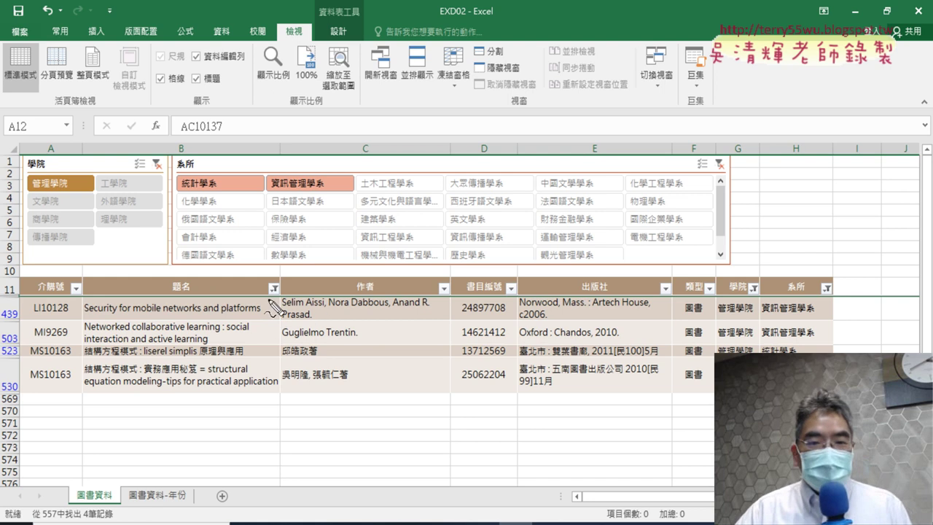
drag(265, 306, 280, 309)
mouse_move(338, 440)
mouse_down()
mouse_move(280, 312)
mouse_move(301, 321)
mouse_up()
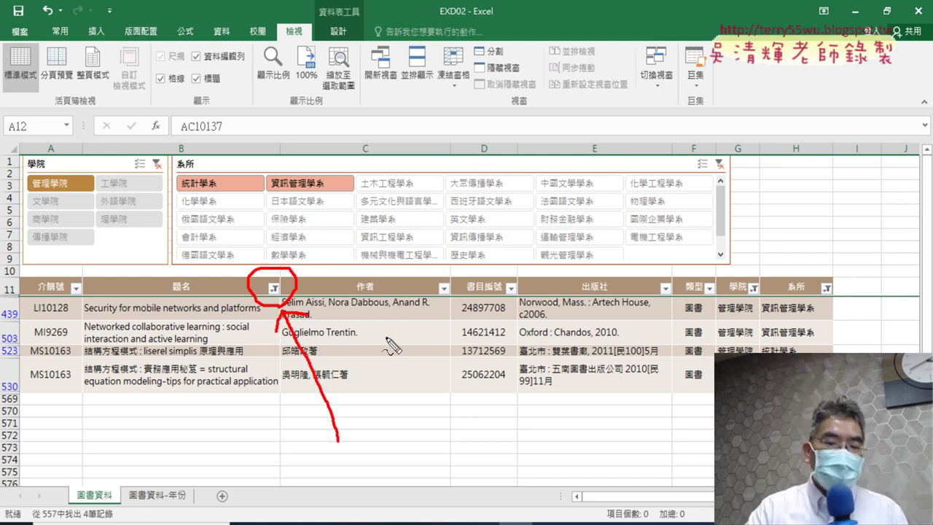
key(Escape)
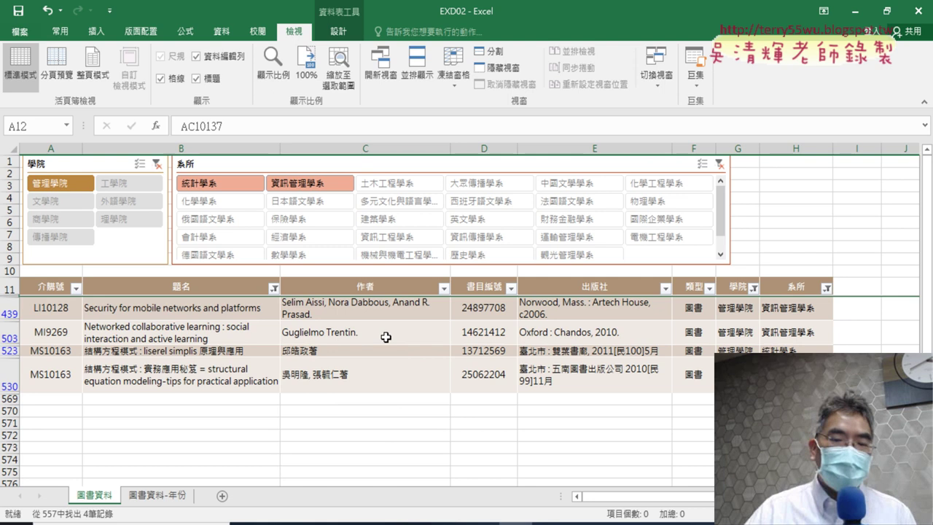
click(274, 288)
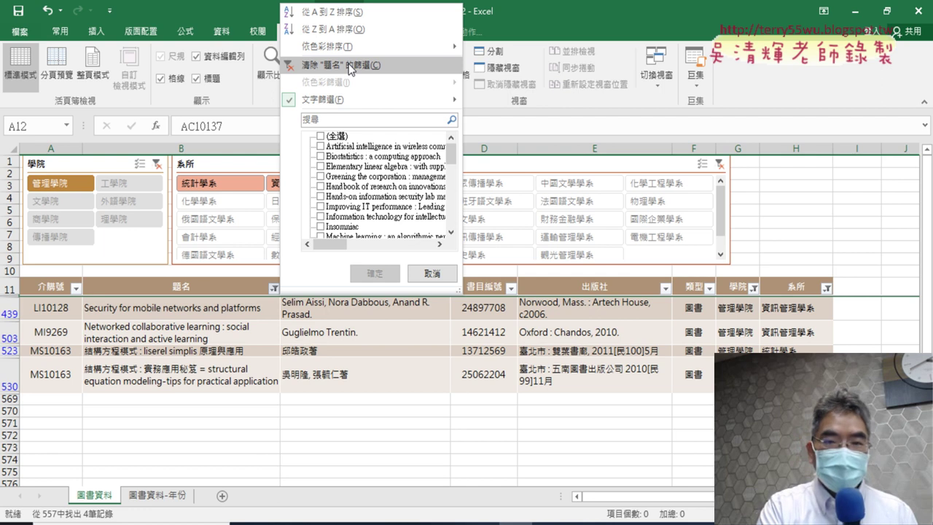
drag(378, 91, 379, 91)
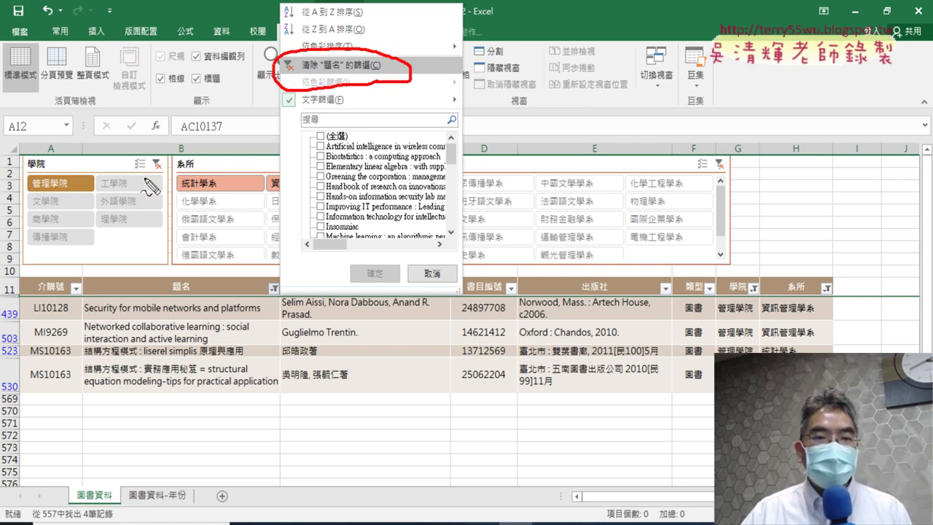
drag(152, 182, 163, 156)
drag(714, 178, 732, 174)
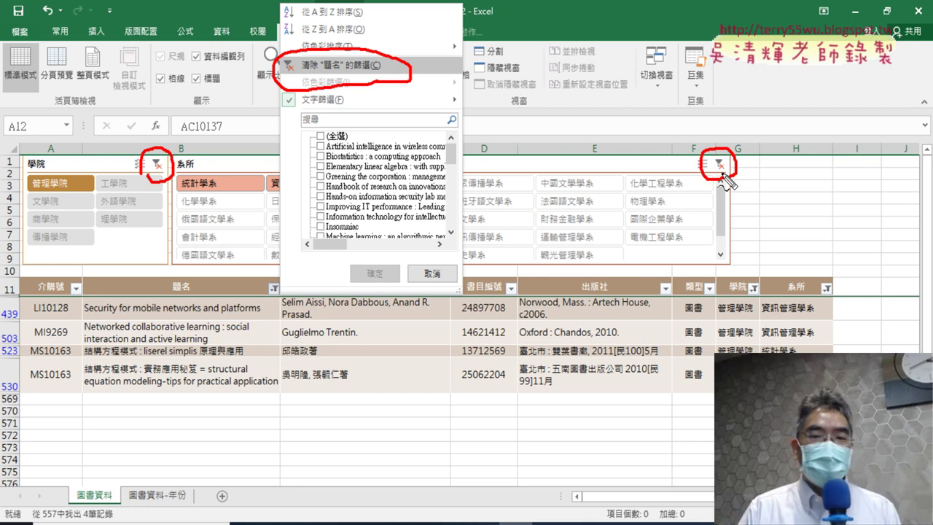
key(Escape)
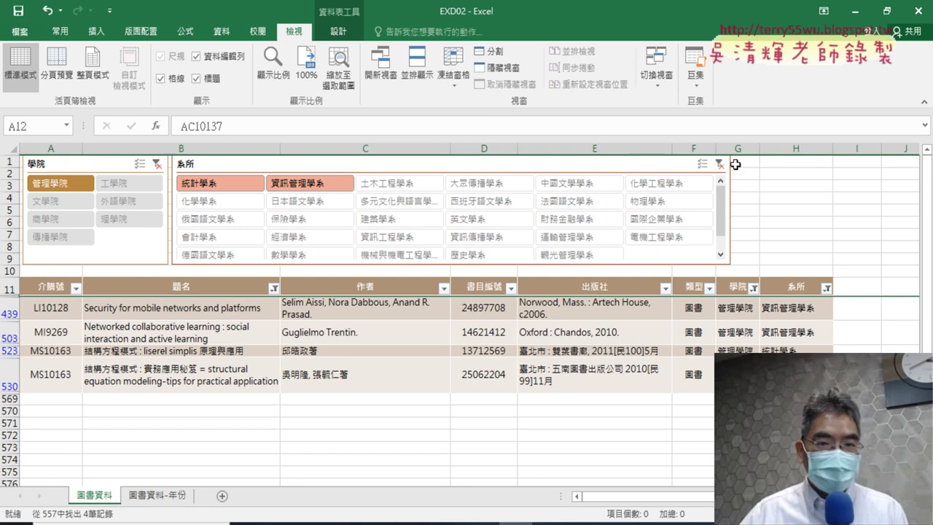
Clear the 題名 filter and reselect 管理學院 with 統計學系 and 資訊管理學系 in the slicers
click(274, 289)
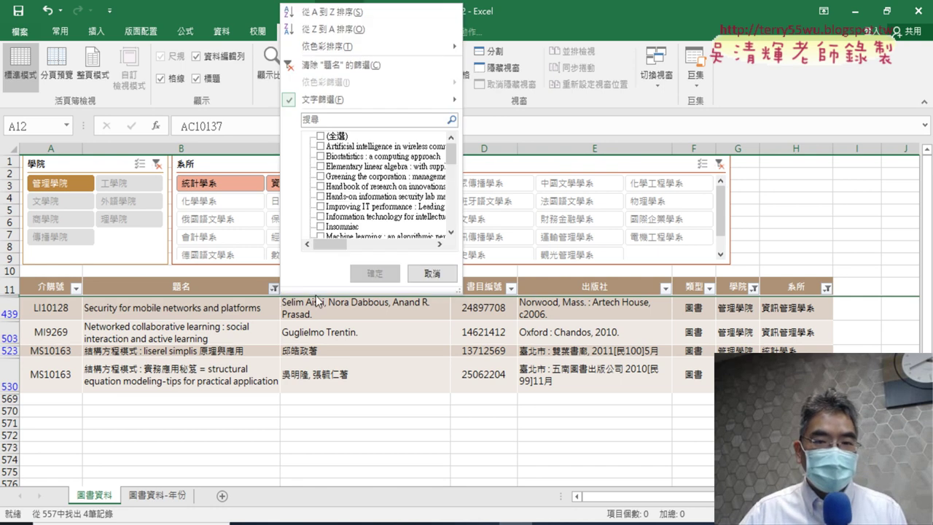
click(290, 65)
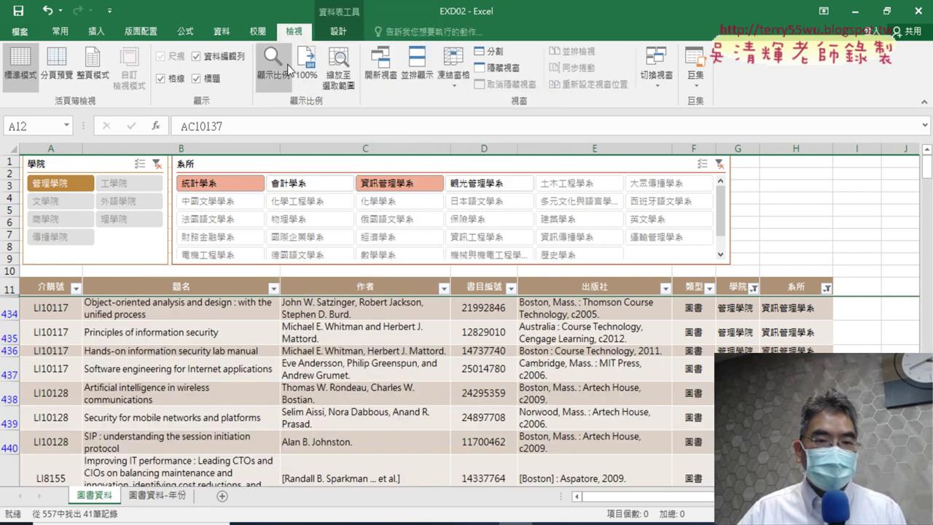
click(718, 165)
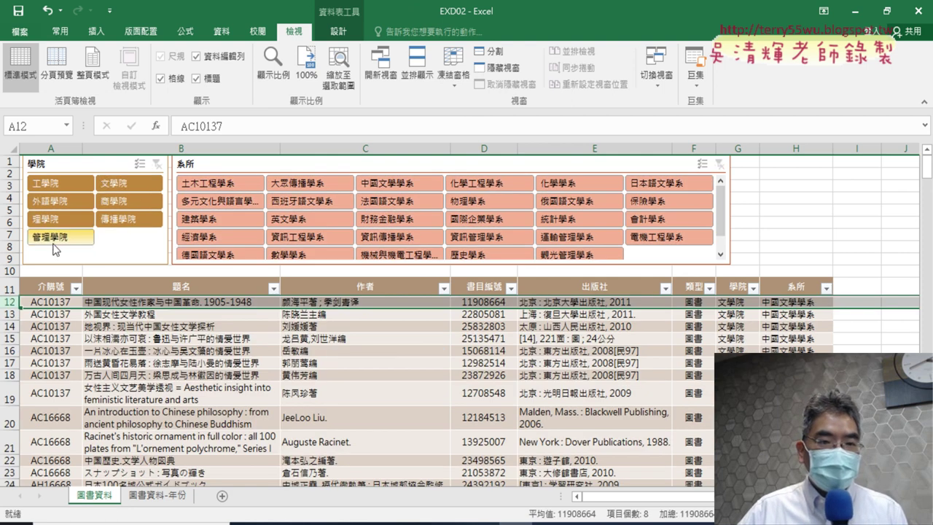
click(55, 237)
click(208, 183)
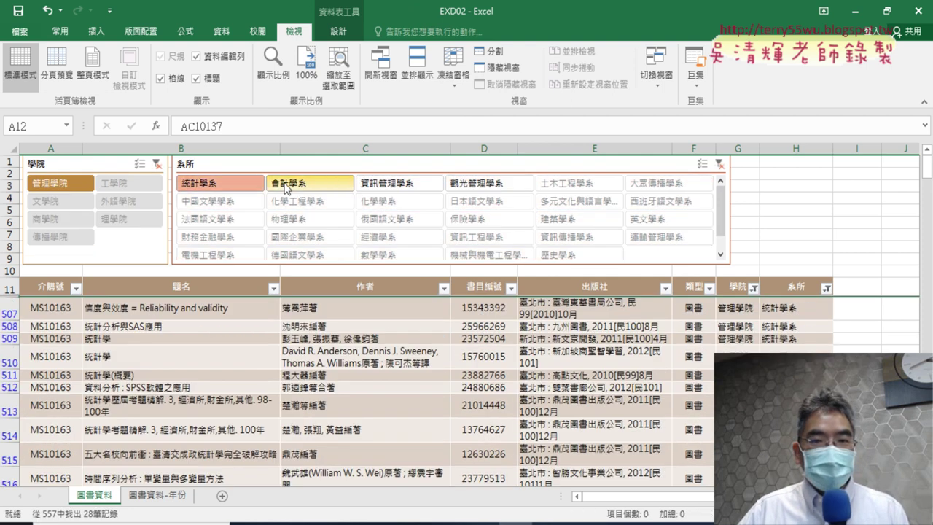
ctrl+click(397, 188)
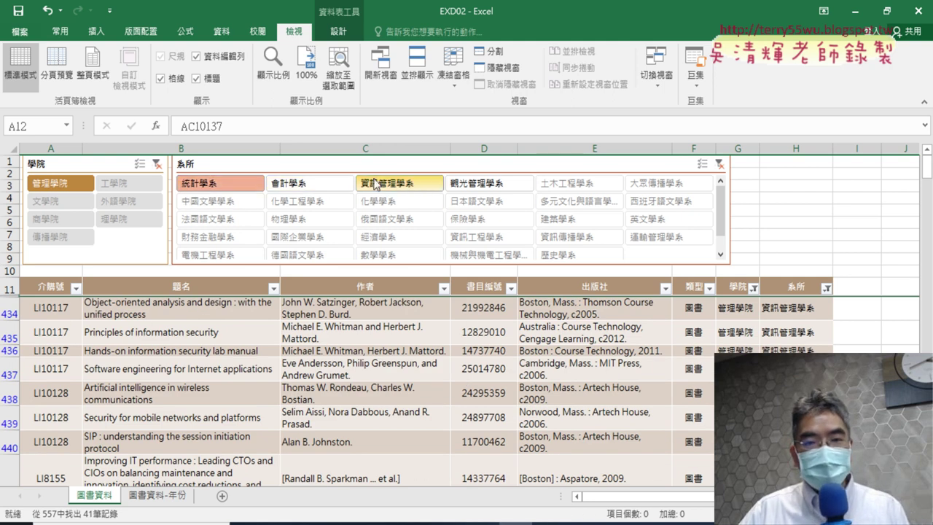
Start a new 題名 contains filter with the Or option selected
click(273, 288)
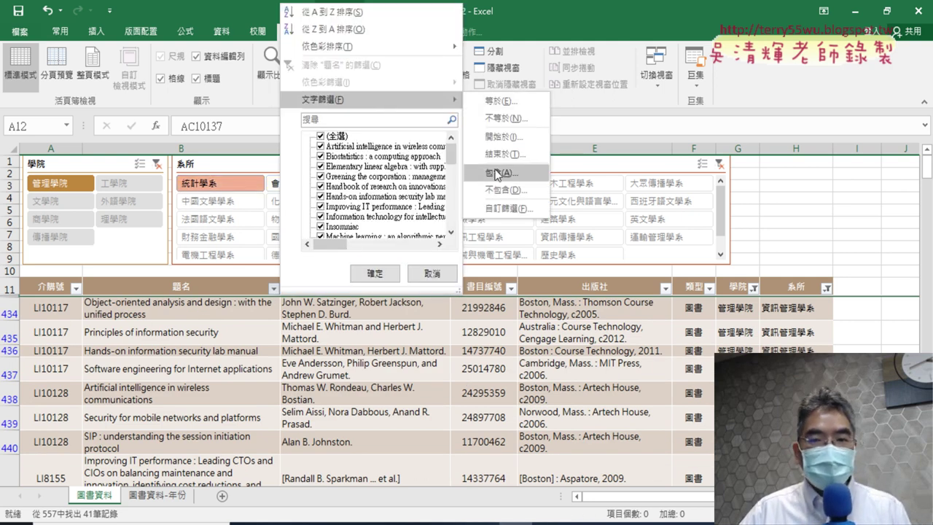
click(498, 175)
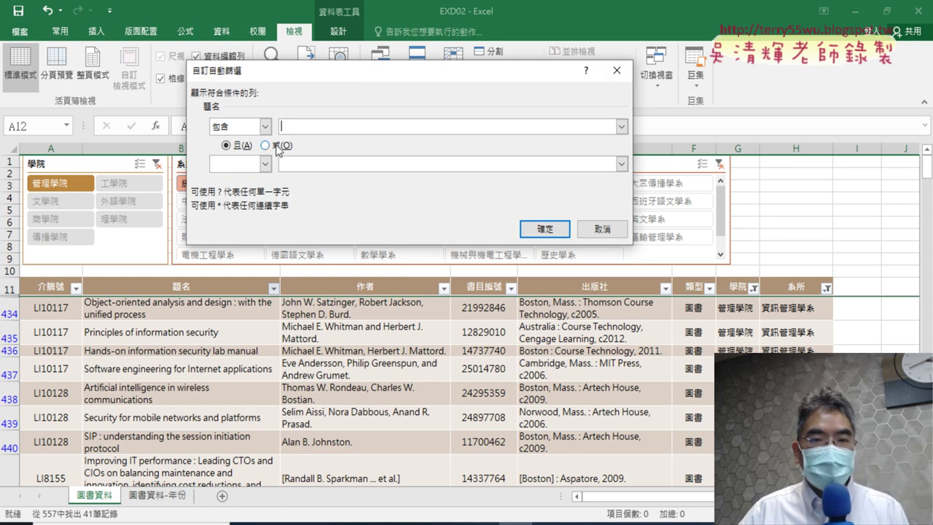
click(268, 145)
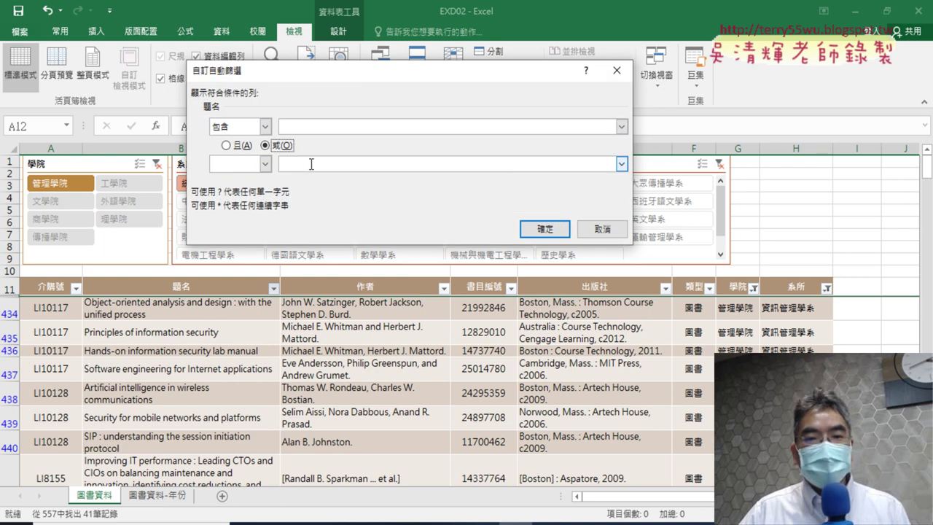